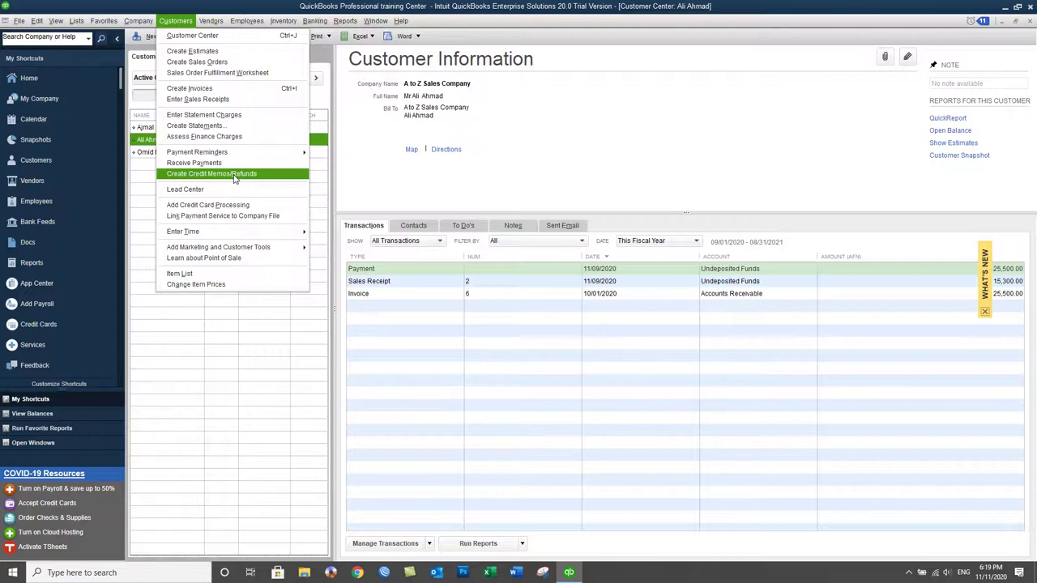
Check the quantities on hand in the Physical Inventory Worksheet, and close the report.
click(353, 135)
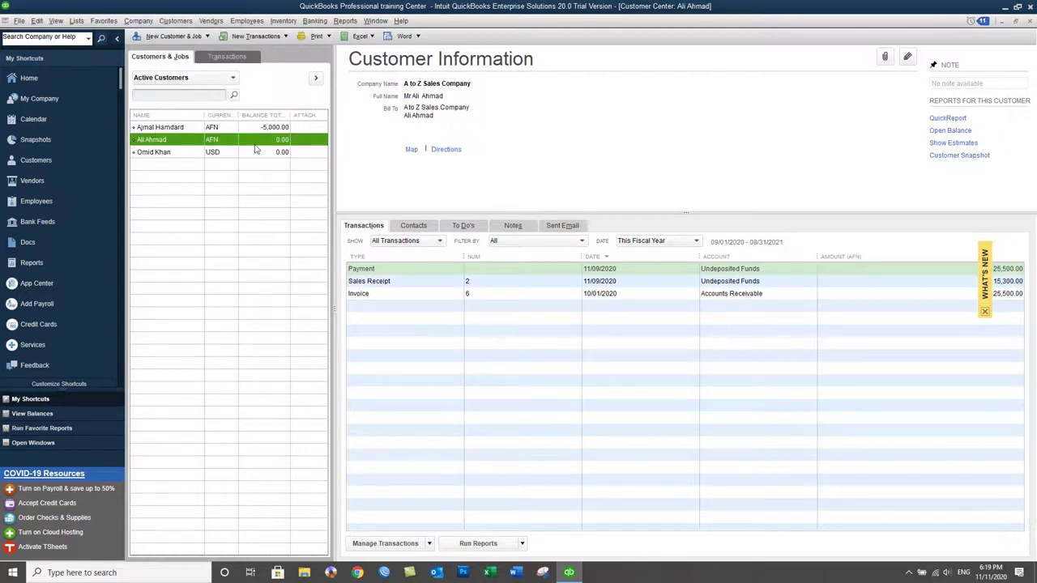
click(282, 22)
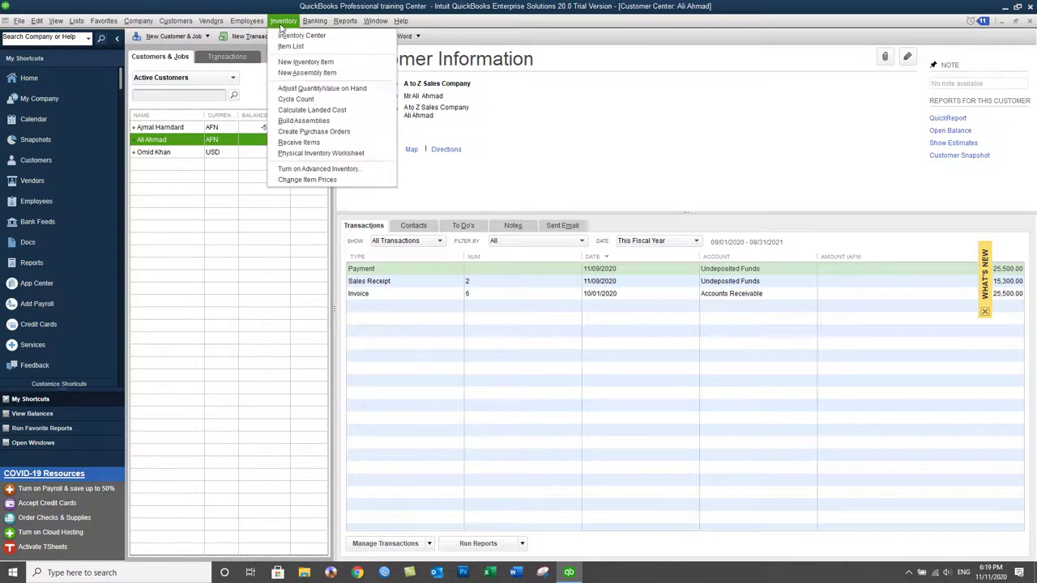
click(332, 154)
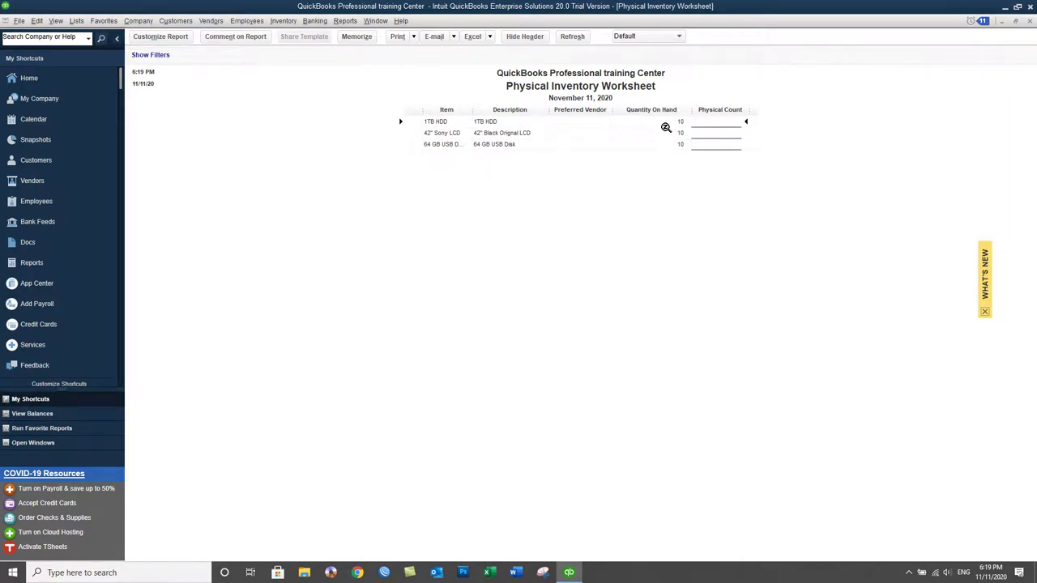
click(1028, 21)
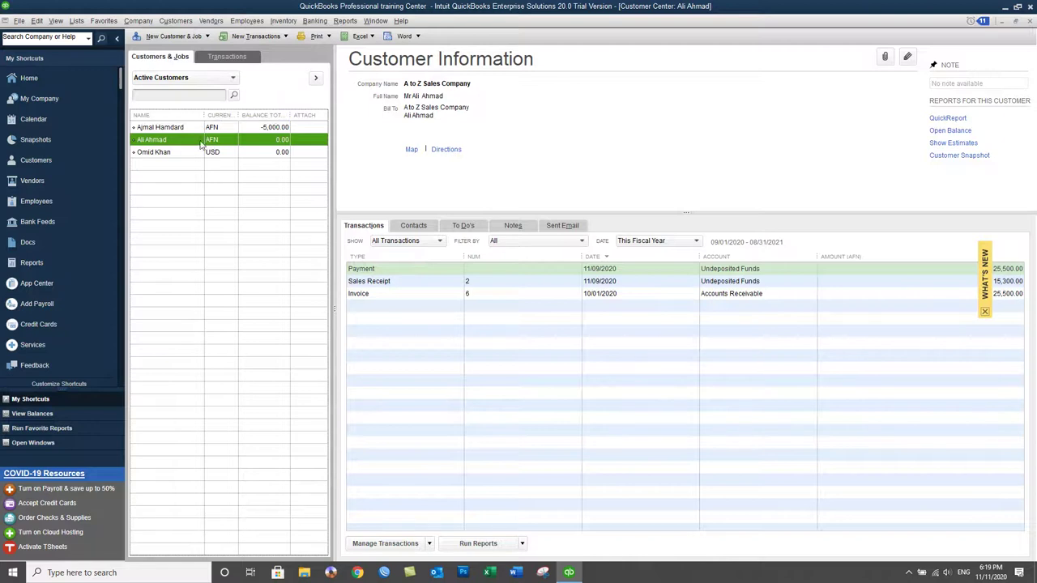
Create an invoice for the selected customer with 10 units of the 42" Sony LCD.
click(275, 41)
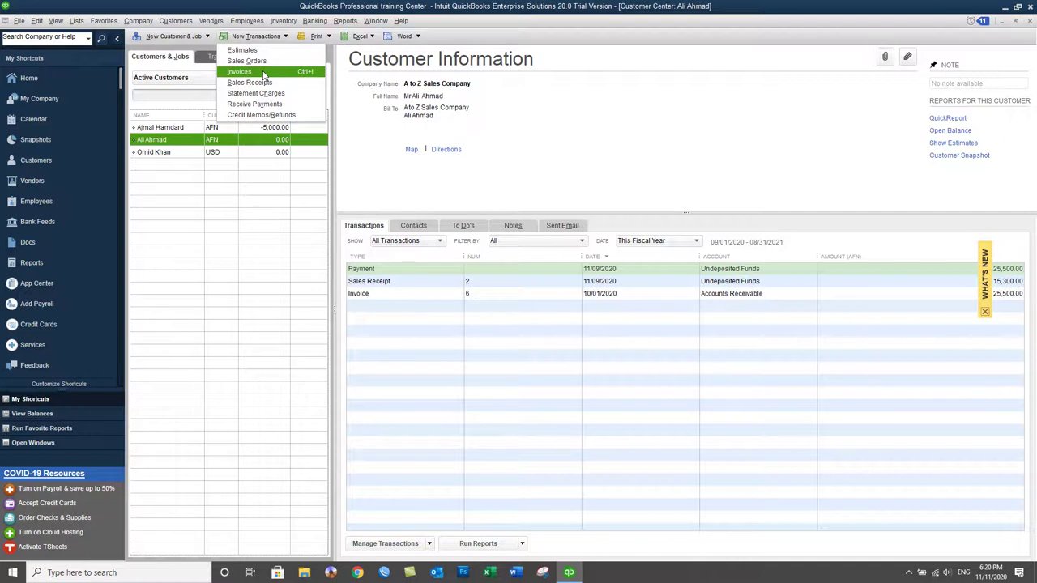
click(264, 72)
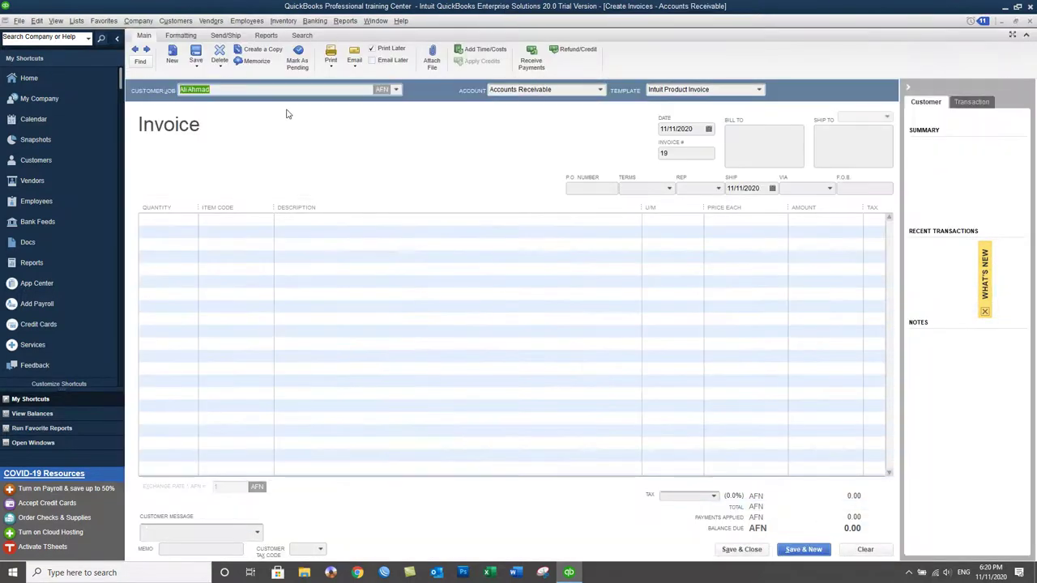
click(231, 219)
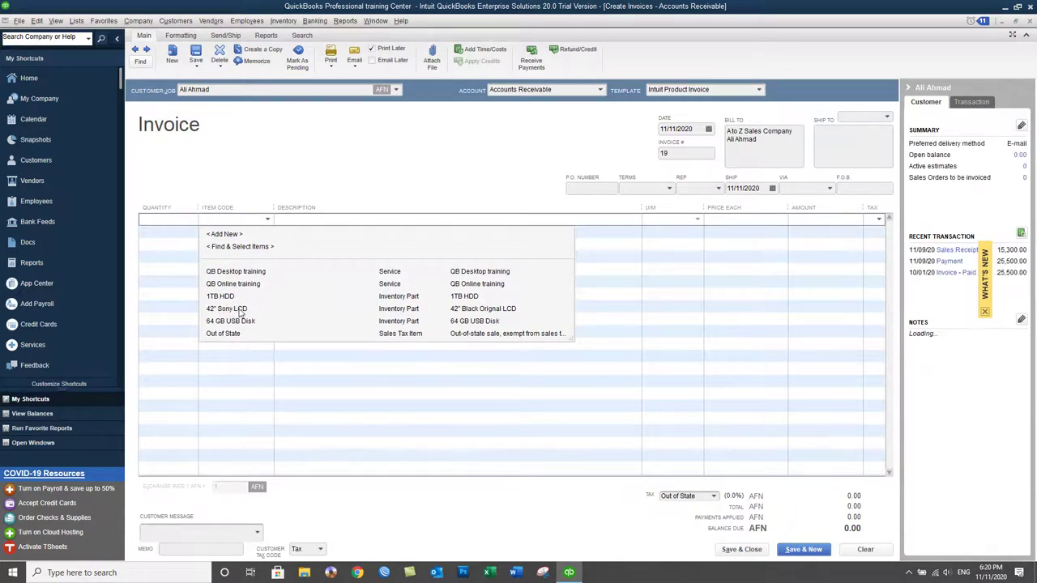
click(239, 309)
click(155, 219)
text(0)
key(Tab)
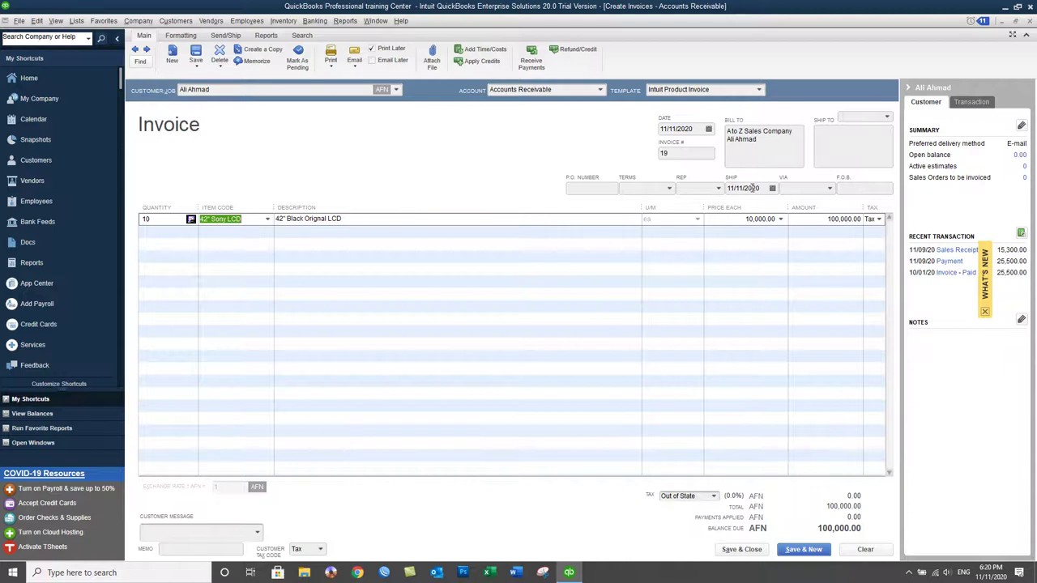
Add the customer message "Thank you for your business." and save and close the invoice, ignoring all flagged spelling.
click(257, 532)
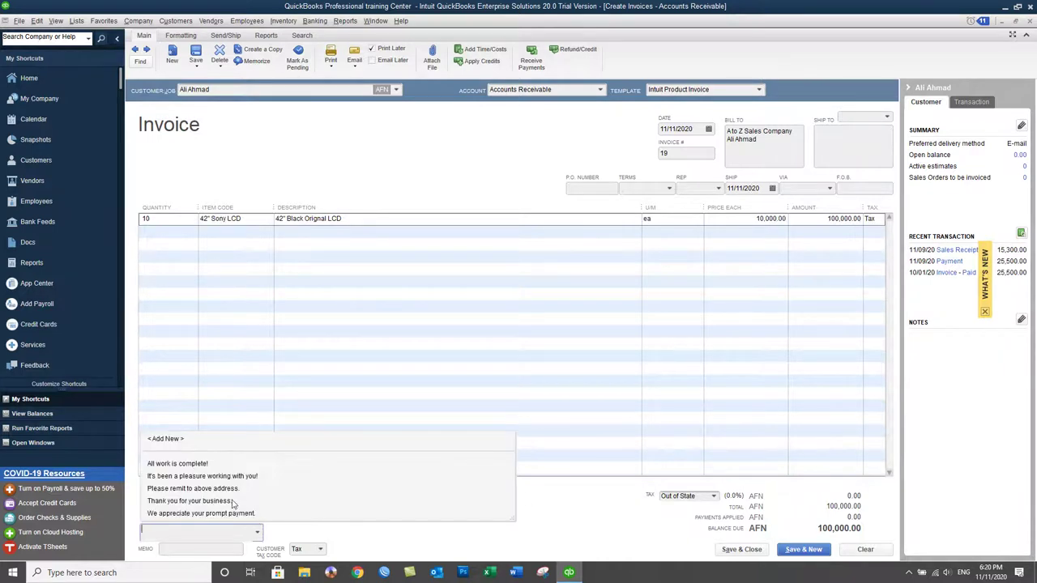
click(234, 503)
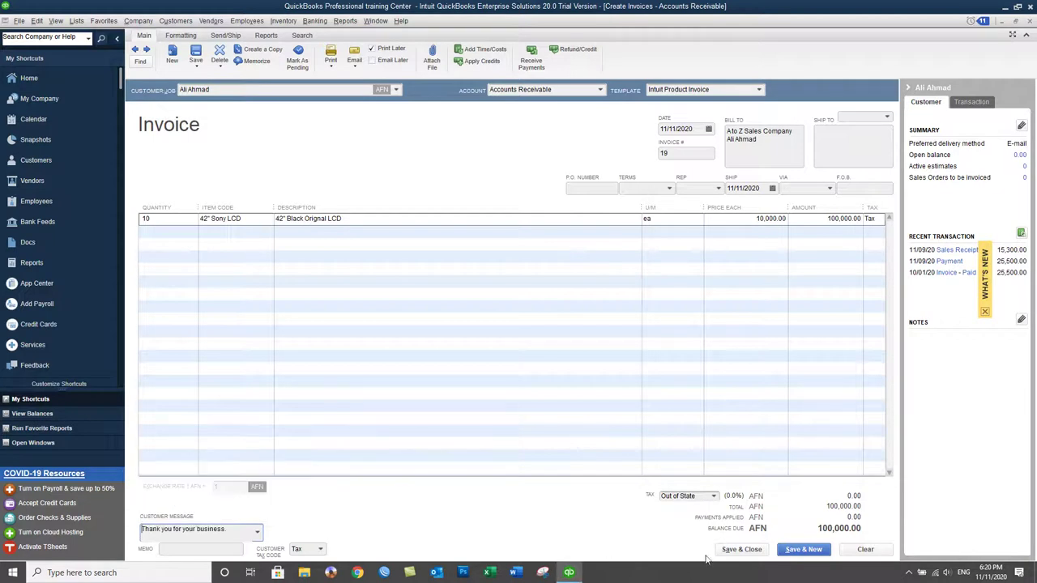
click(729, 550)
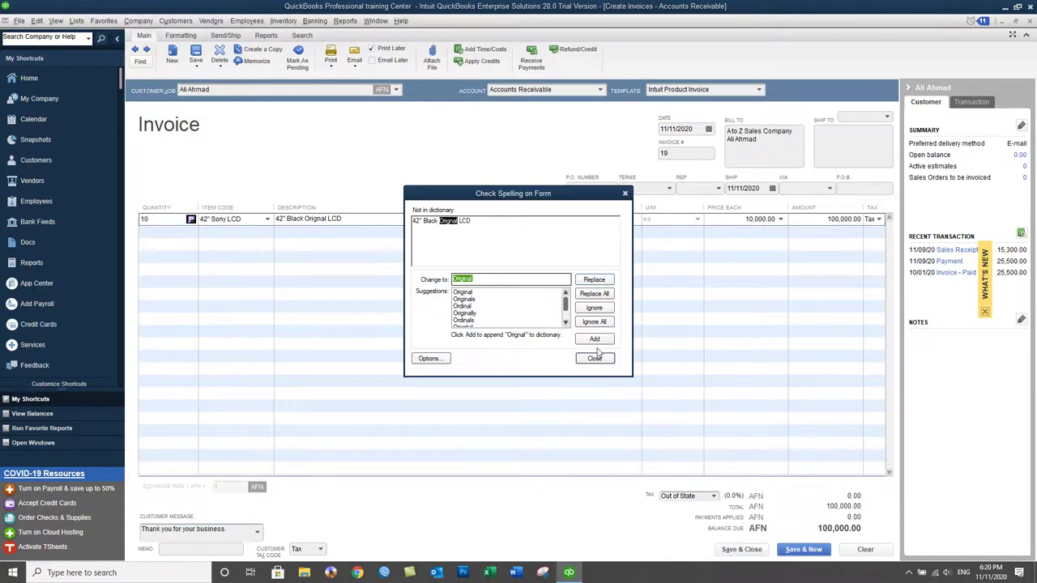
click(592, 321)
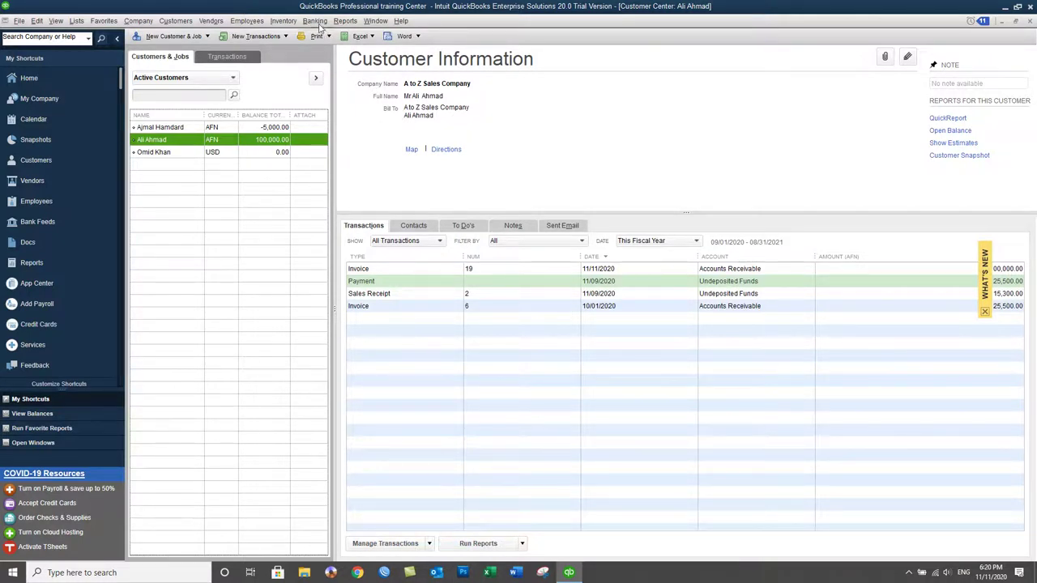
Review the 42" Sony LCD quantity on hand in the Physical Inventory Worksheet after the sale, and close the report.
click(282, 22)
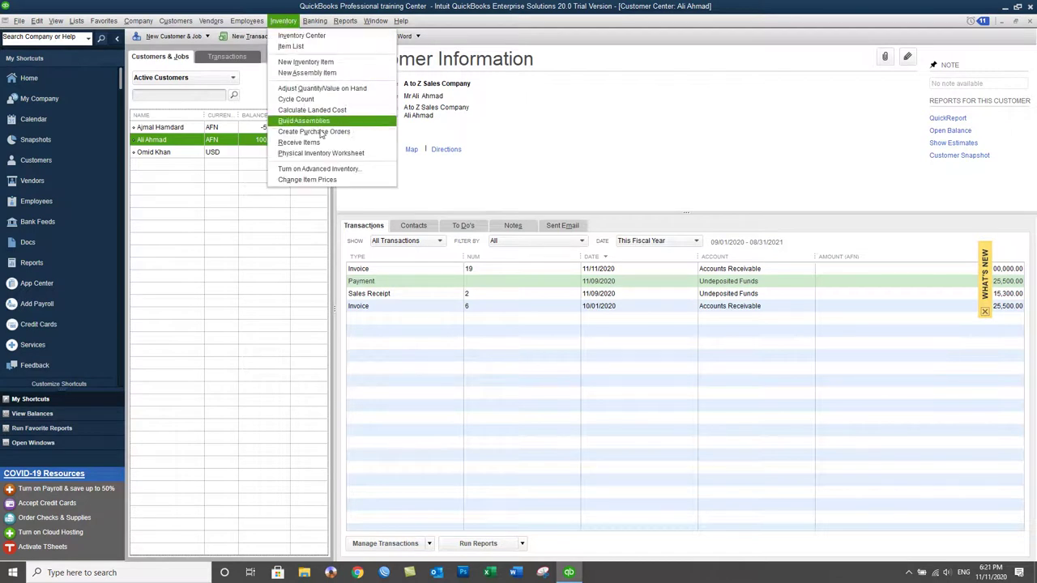
click(327, 152)
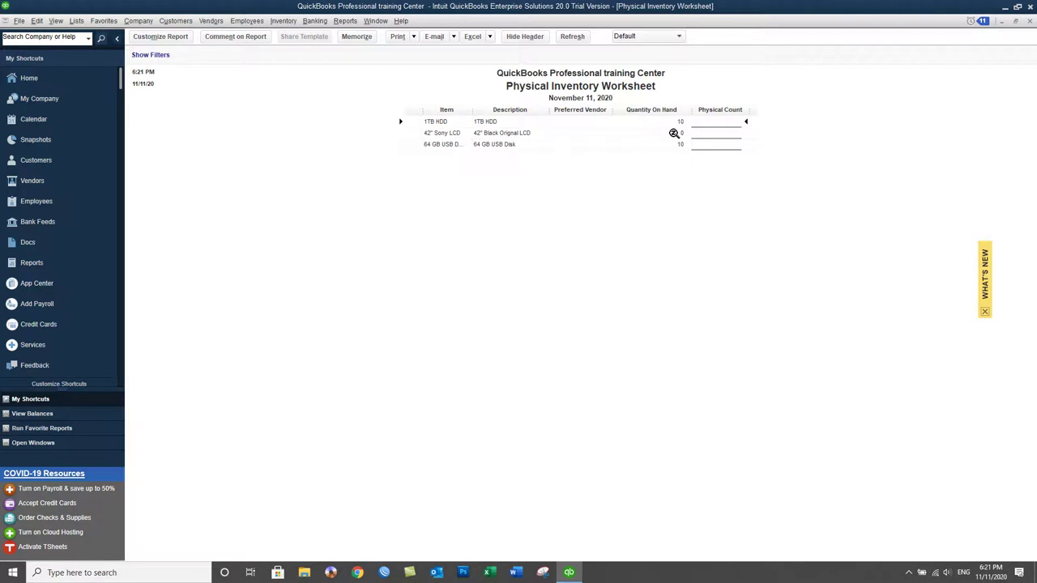
click(1029, 22)
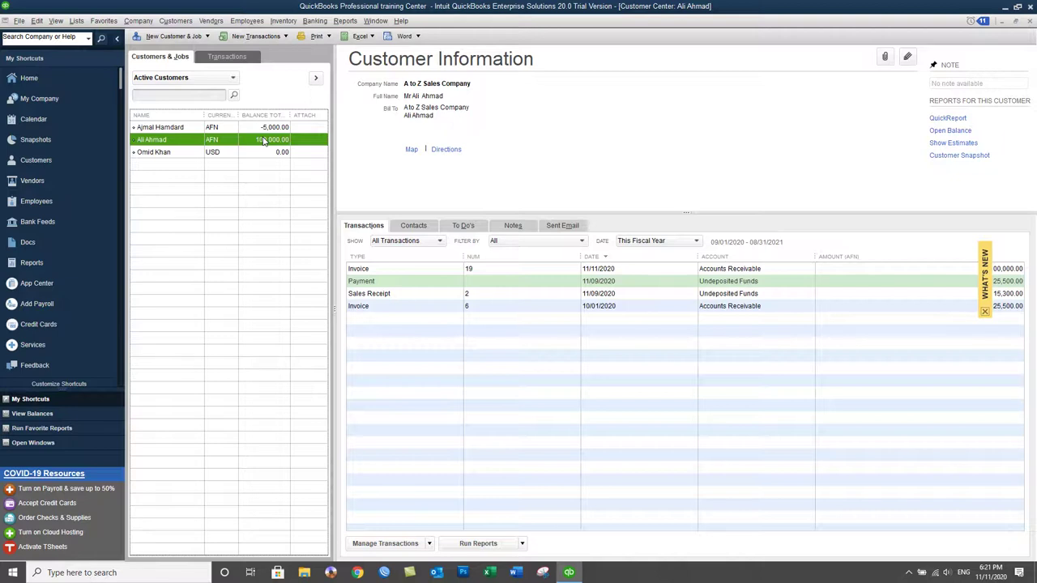
Start a credit memo for the A to Z Sales Company customer, keeping the date 11/11/2020.
click(173, 23)
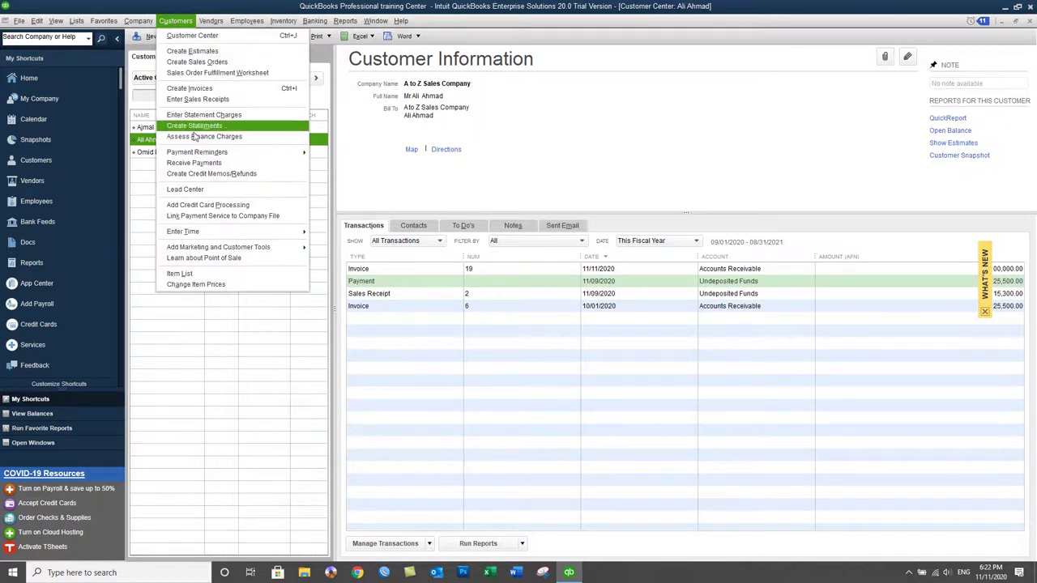
click(228, 175)
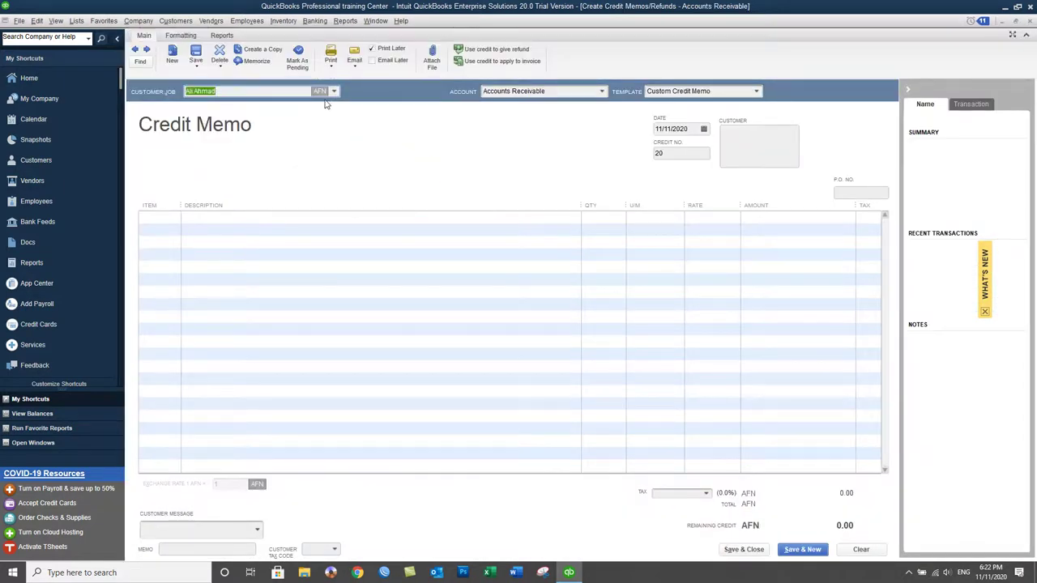
click(333, 92)
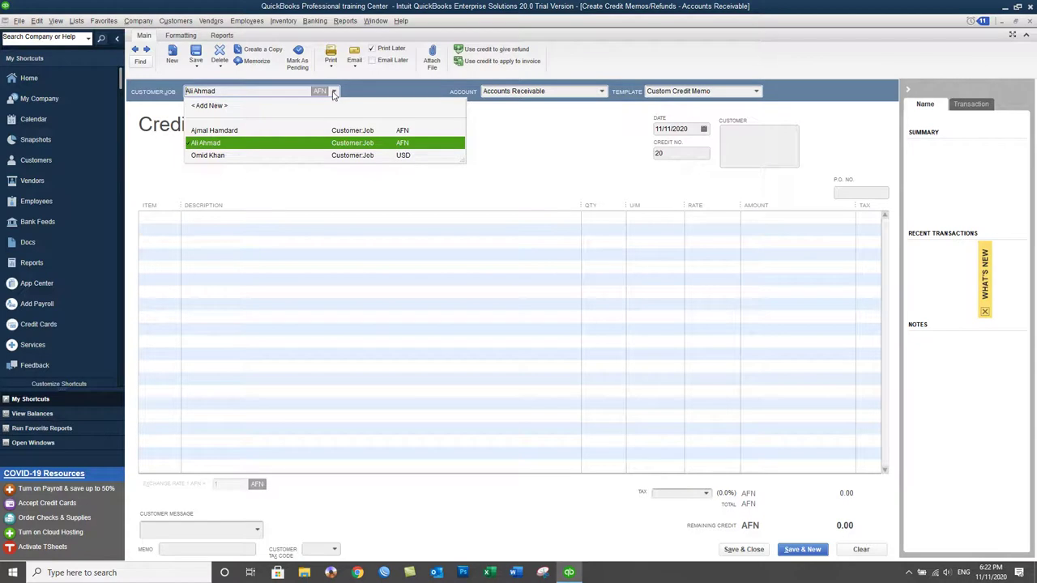
click(341, 144)
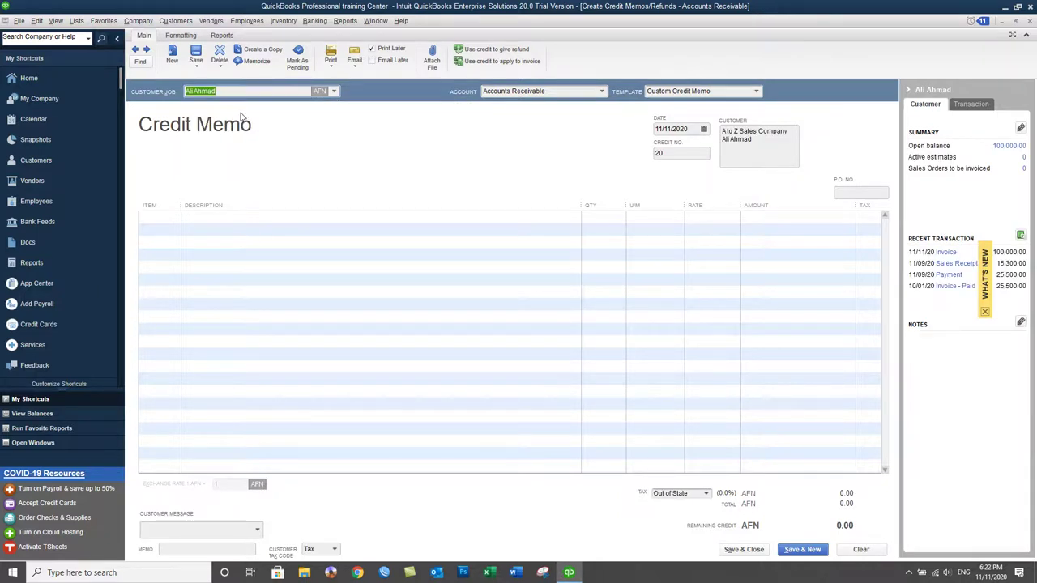
click(703, 129)
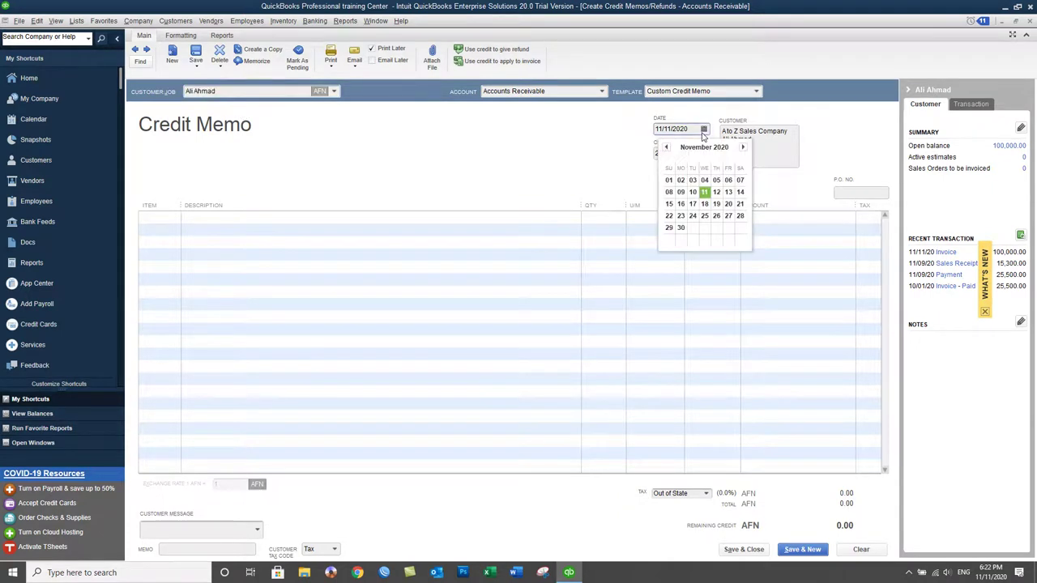
click(589, 145)
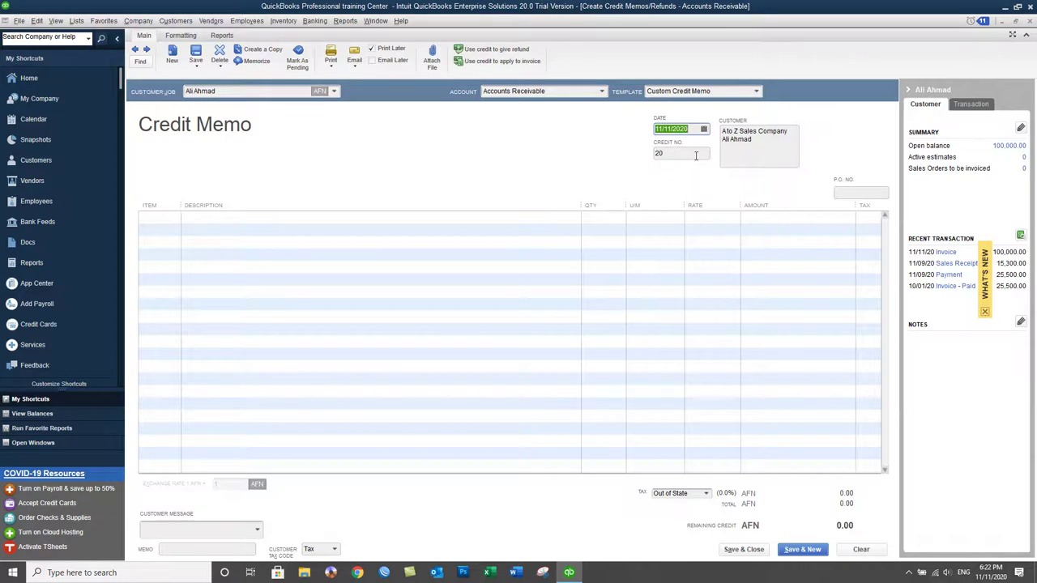
Add 5 units of the 42" Sony LCD to the credit memo and save it, ignoring all flagged spelling.
click(160, 219)
click(173, 219)
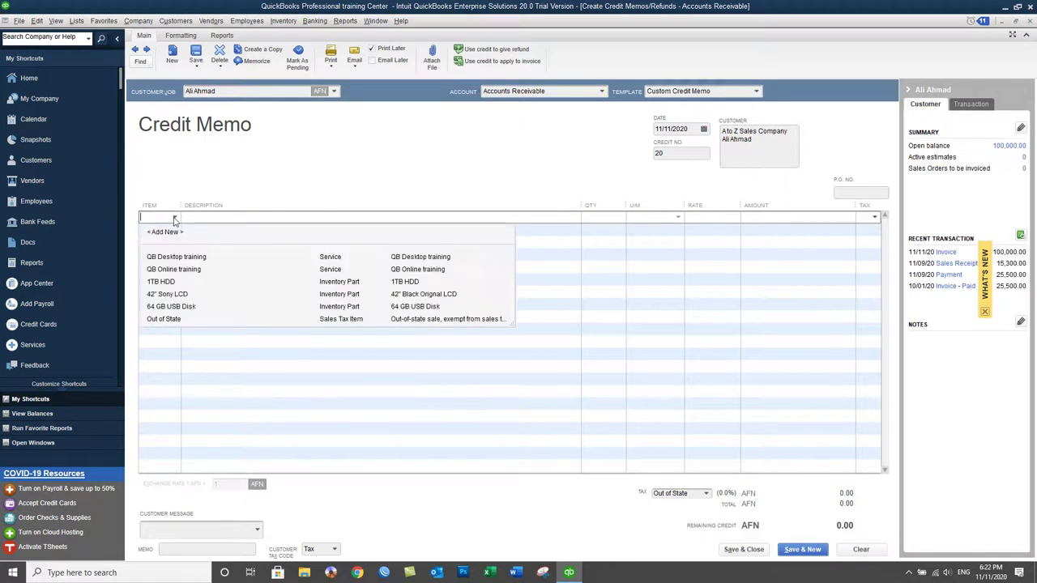
click(166, 294)
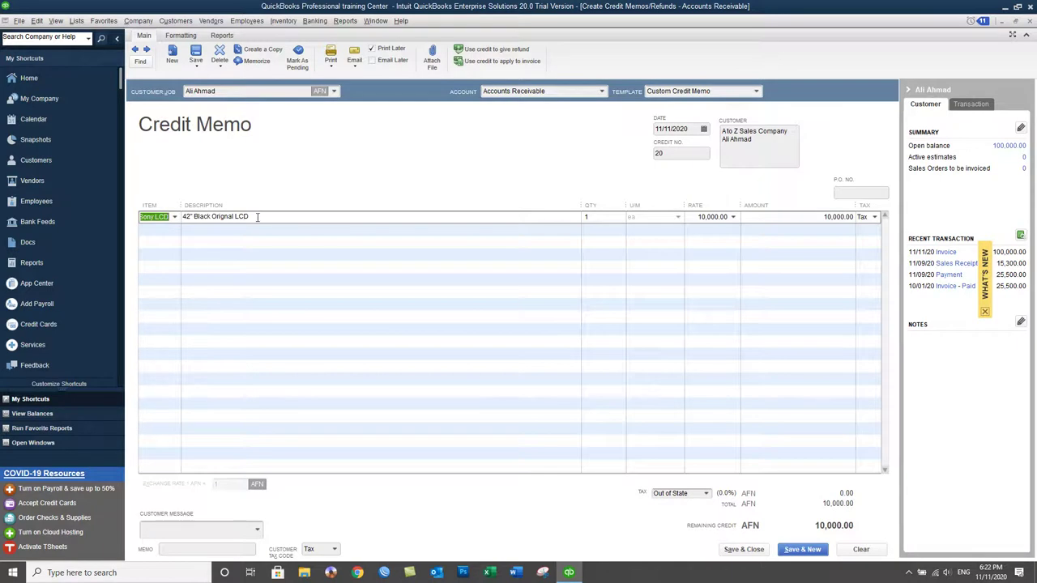
drag(603, 217, 579, 219)
text(5)
key(Tab)
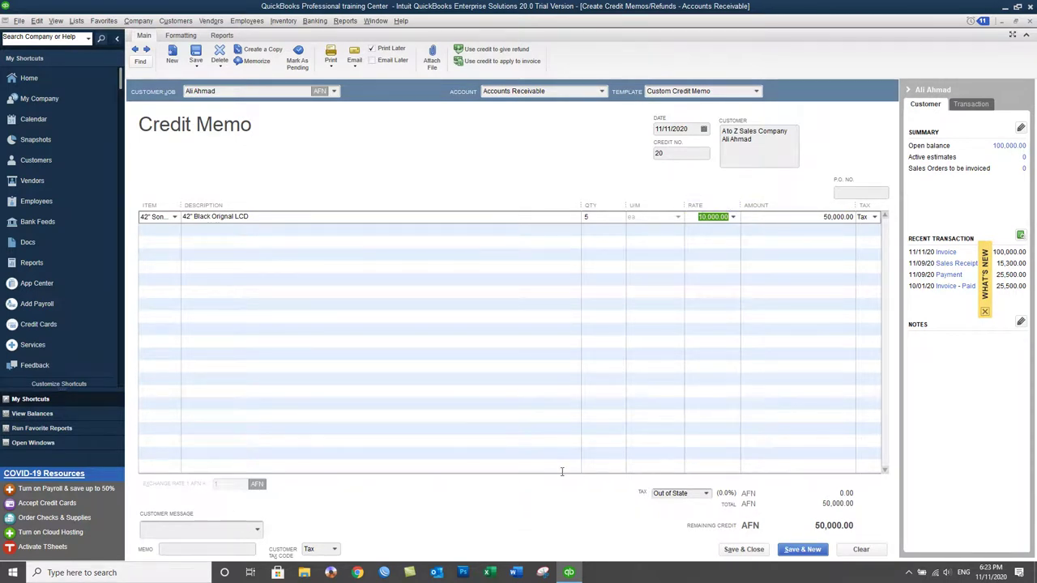
click(742, 551)
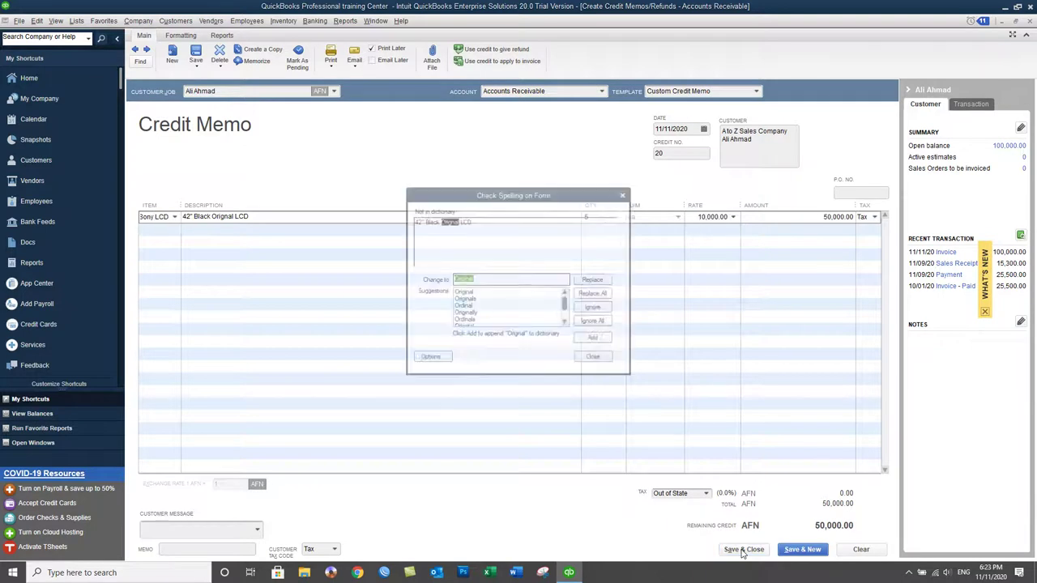
click(592, 326)
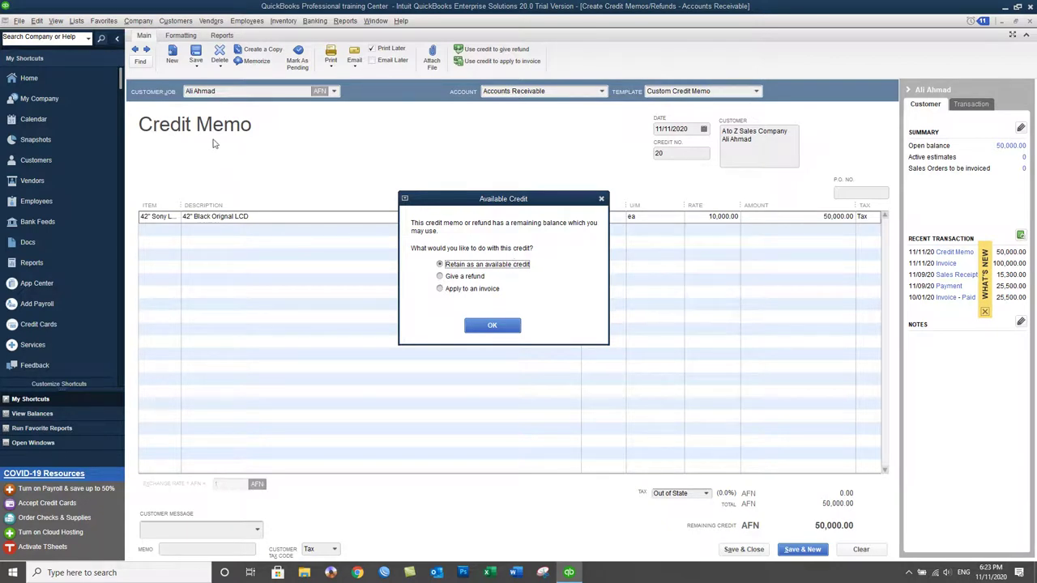
Choose to apply the available credit to an invoice and apply 50,000.00 AFN to the customer's 11/11/2020 invoice.
click(465, 277)
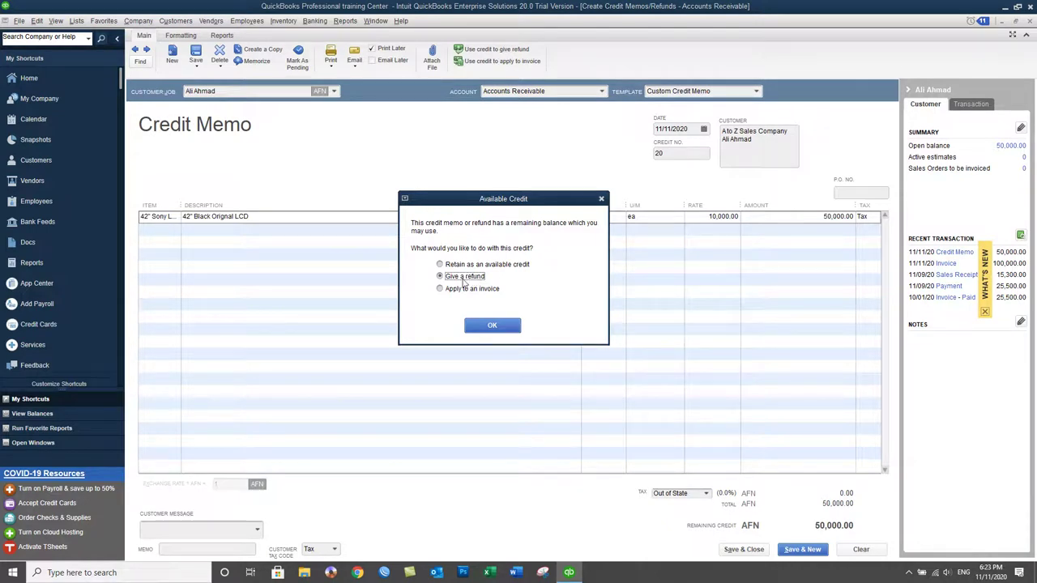
click(452, 292)
click(489, 326)
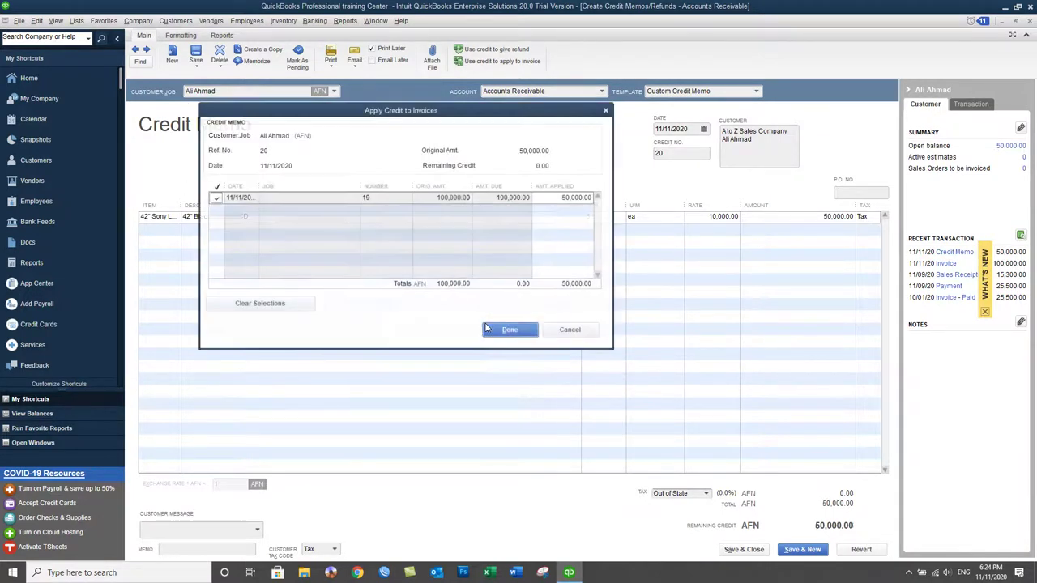
drag(375, 116, 478, 174)
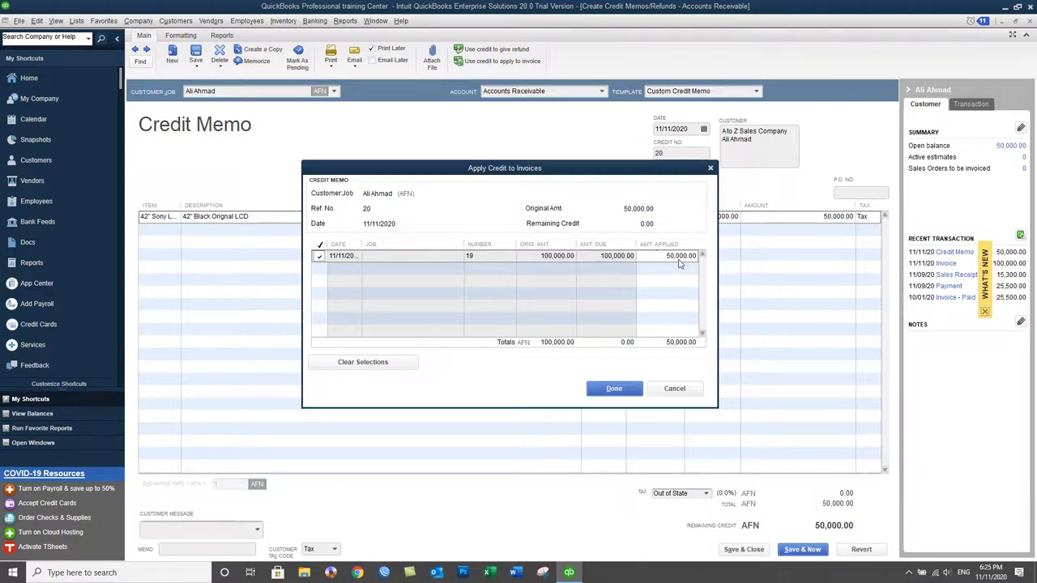
click(614, 389)
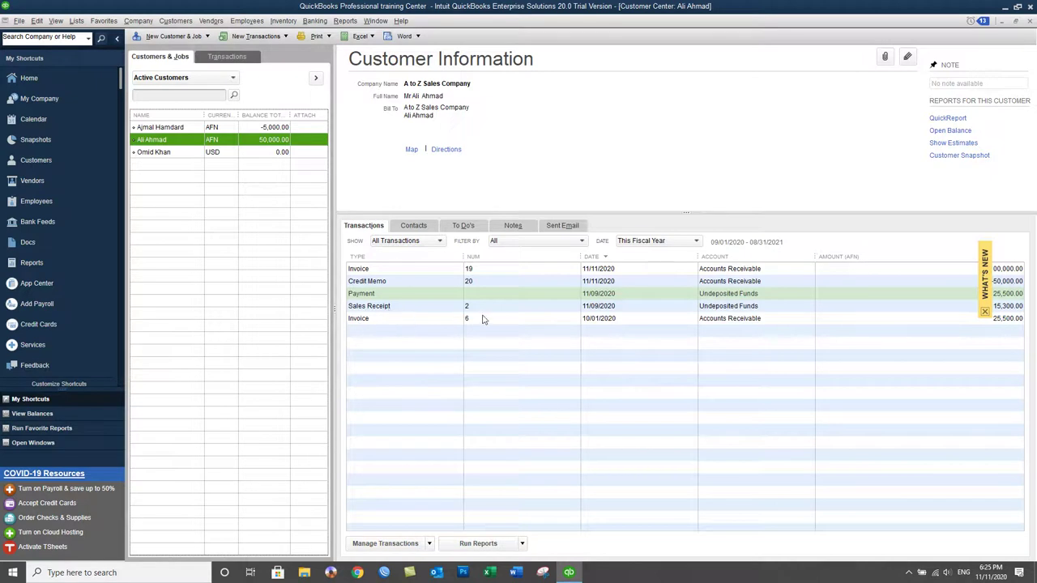
Dismiss the What's New tips and examine the customer's 11/11/2020 invoice and credit memo amounts and remaining balance.
click(984, 311)
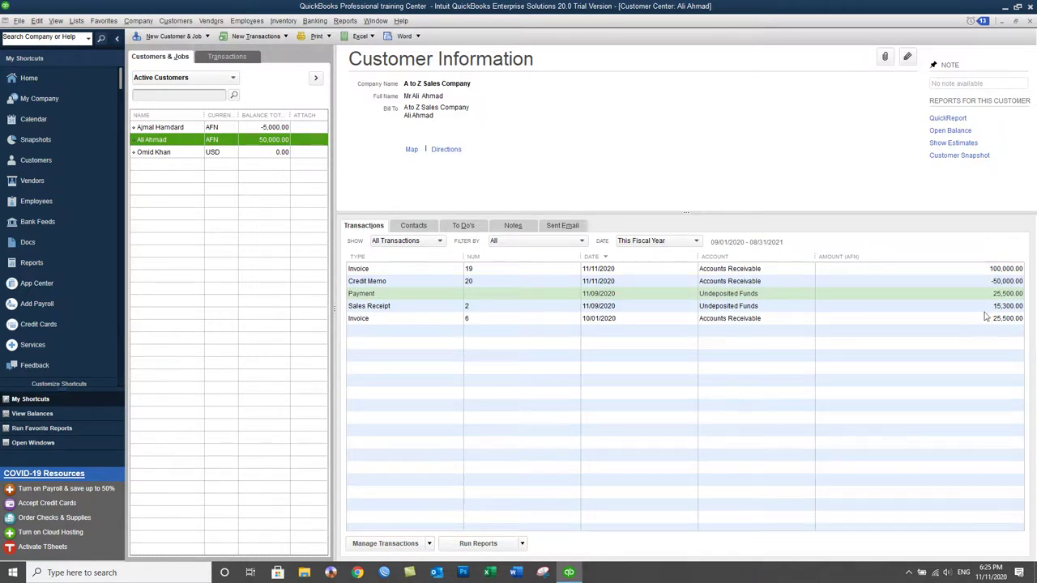
click(368, 271)
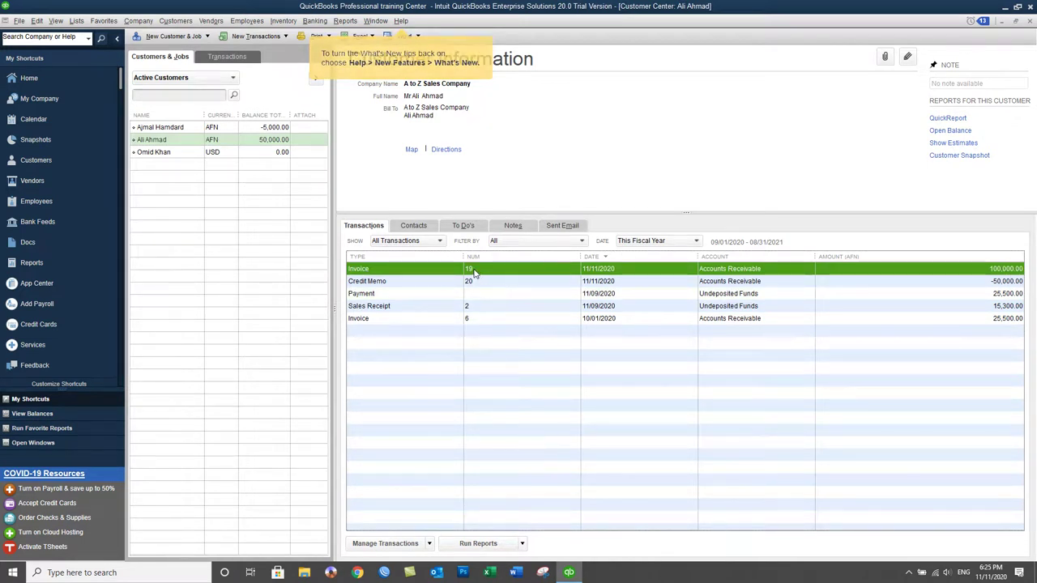
click(382, 283)
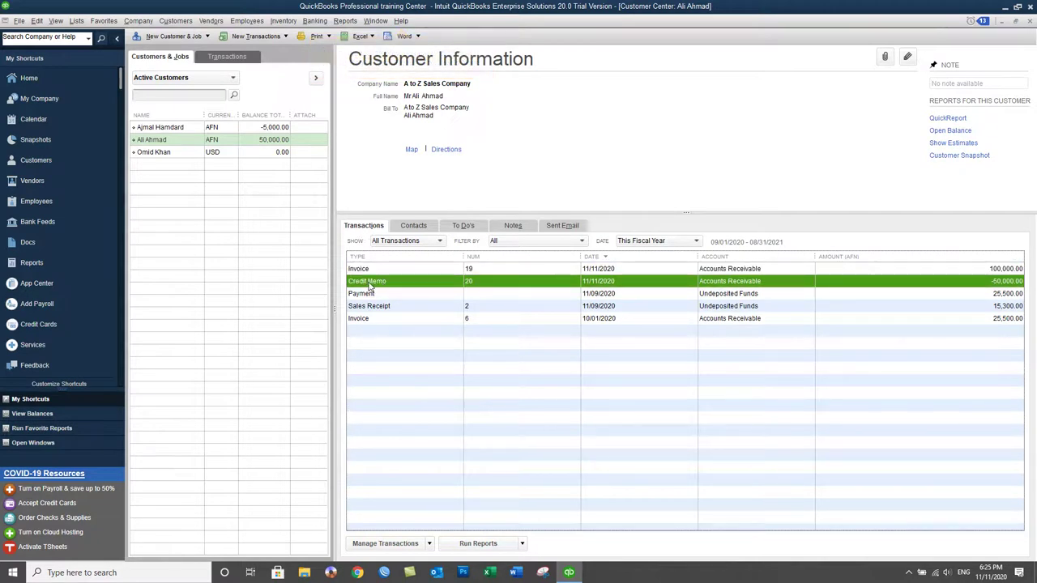
click(1000, 270)
click(999, 281)
click(265, 141)
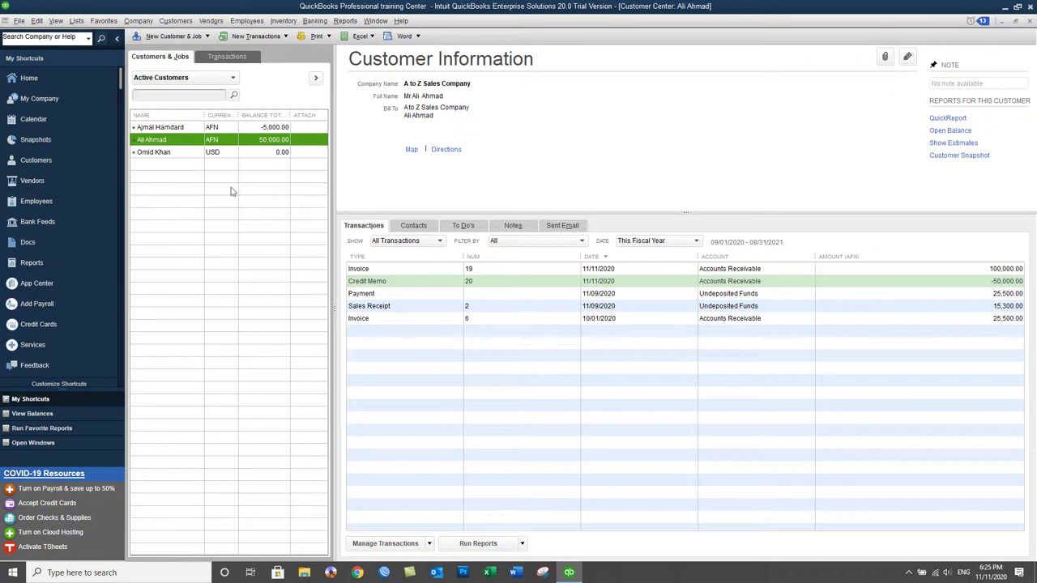
Check the 42" Sony LCD's quantity on hand in the Physical Inventory Worksheet, closing the report when done.
click(287, 24)
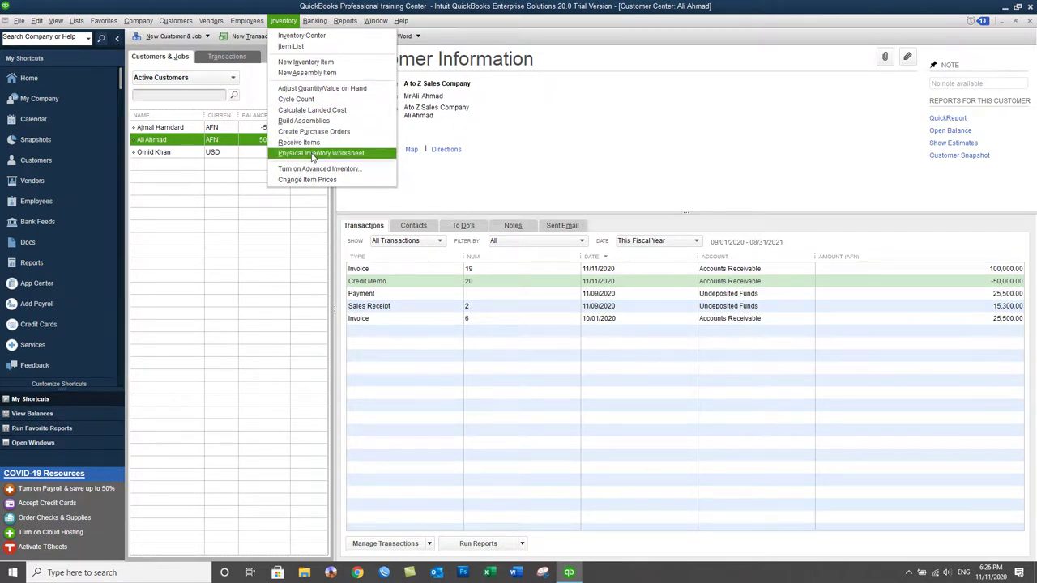
click(313, 153)
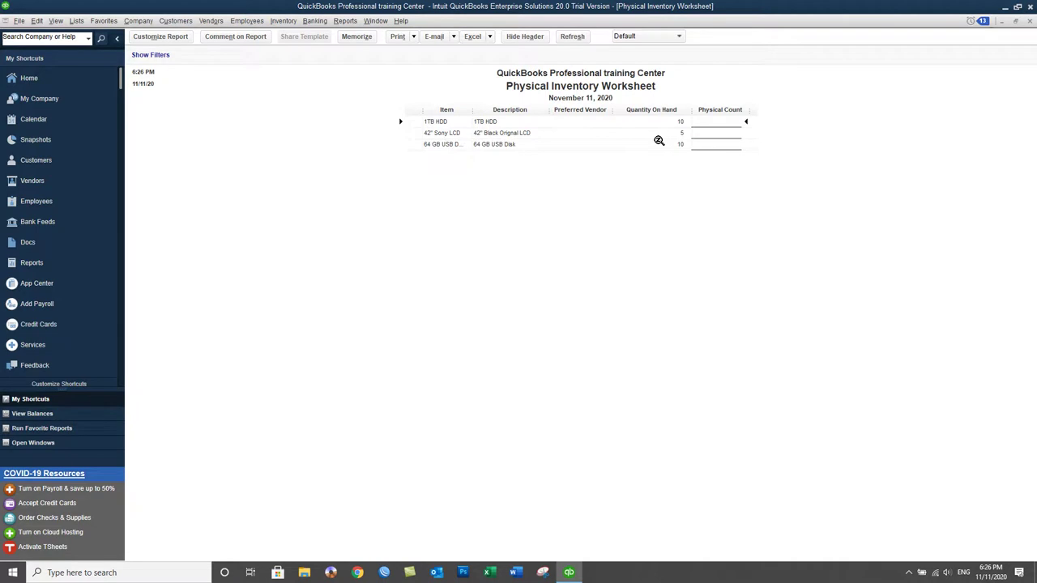
click(1030, 22)
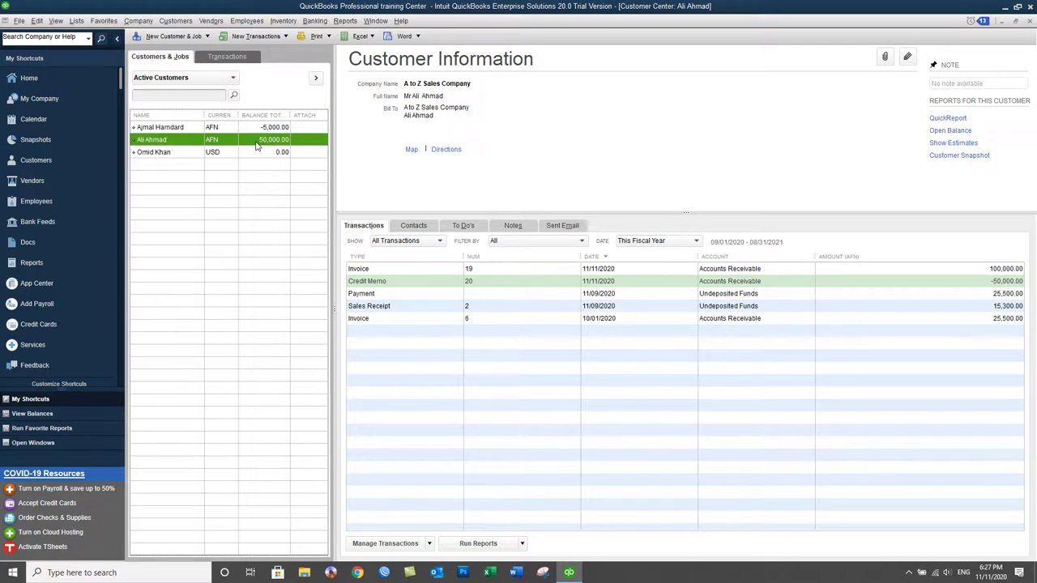
Receive a 50,000.00 AFN cash payment from the A to Z Sales Company customer against the 11/11/2020 invoice and save it.
click(190, 25)
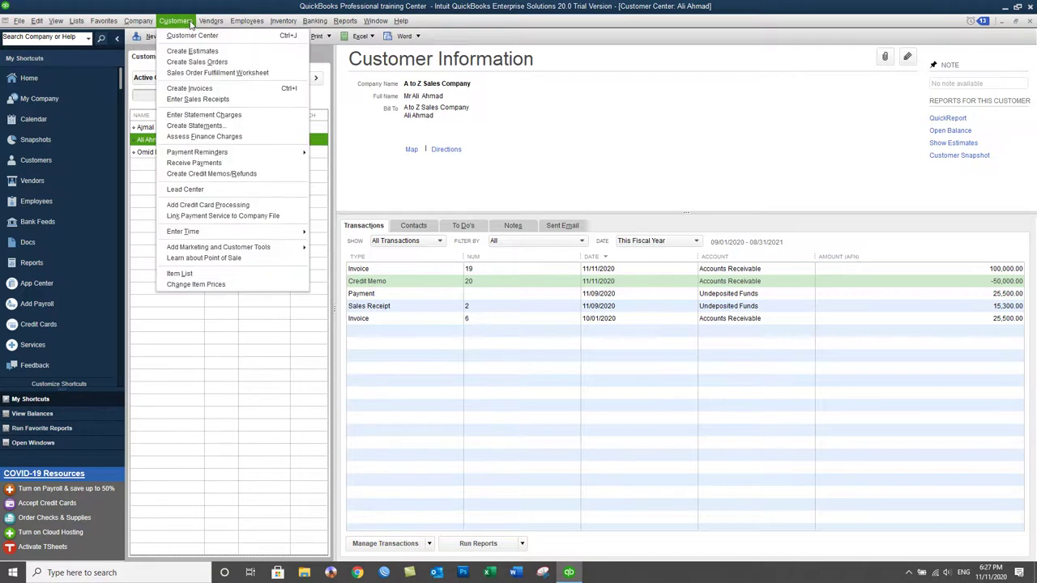
click(217, 166)
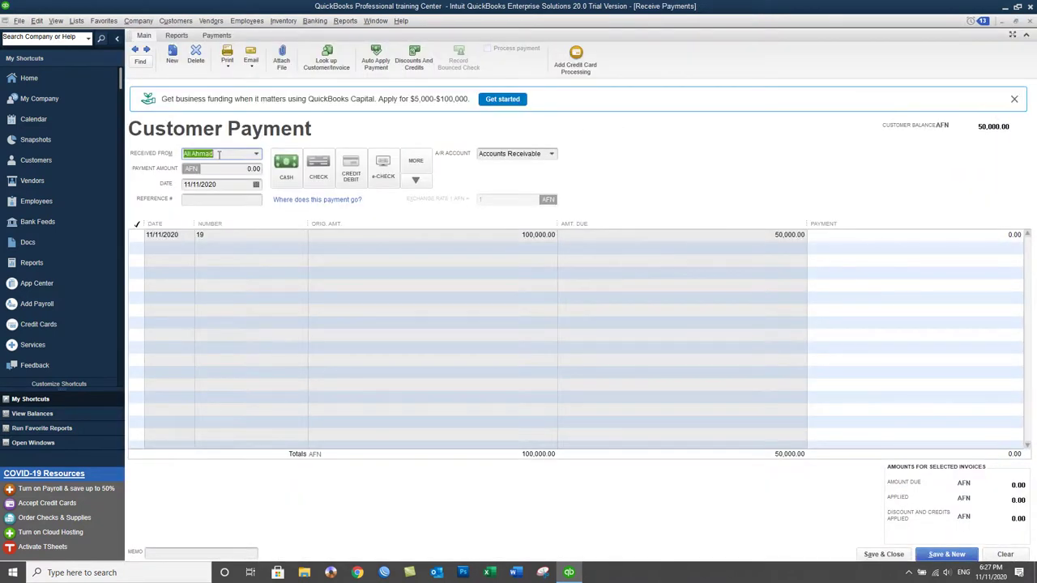
click(136, 235)
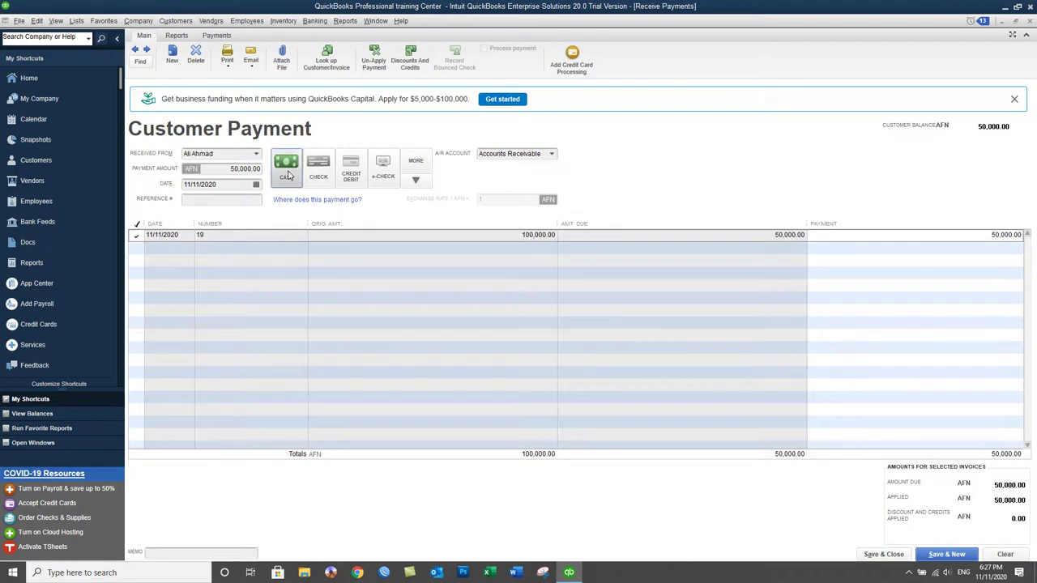
click(1012, 235)
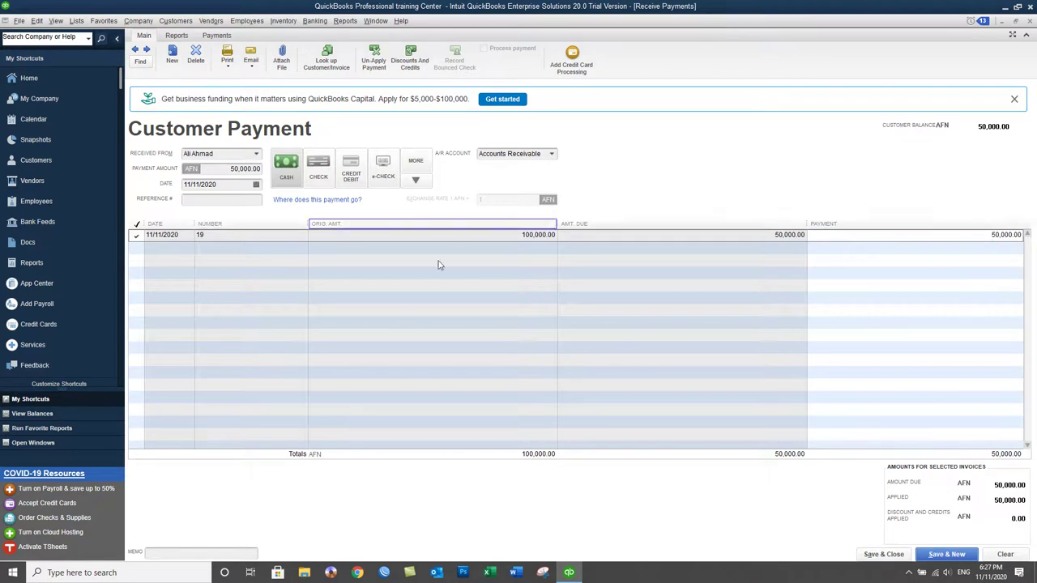
click(883, 555)
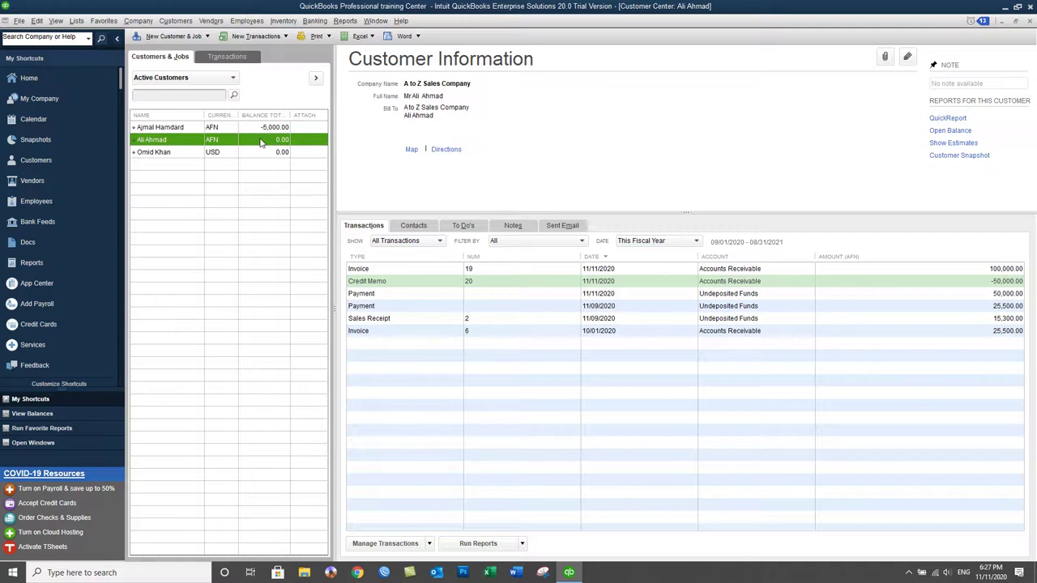
Start another credit memo for the A to Z Sales Company customer.
click(169, 23)
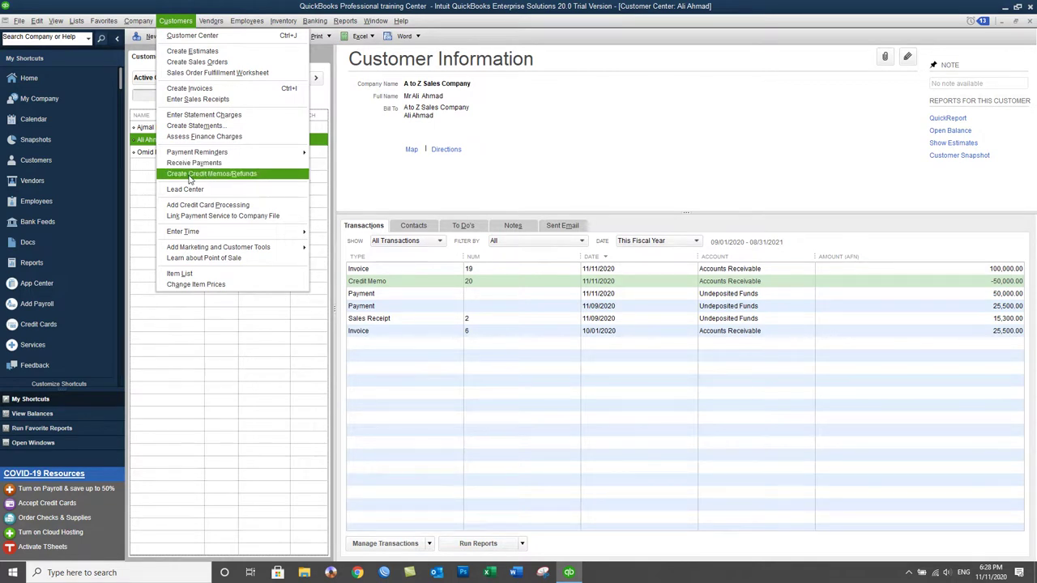
click(189, 175)
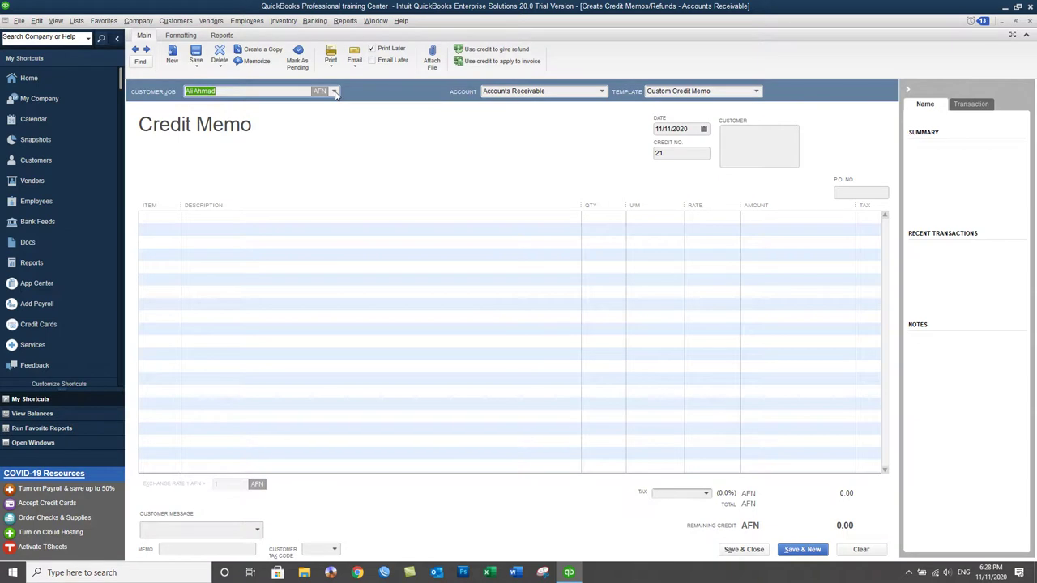
click(334, 92)
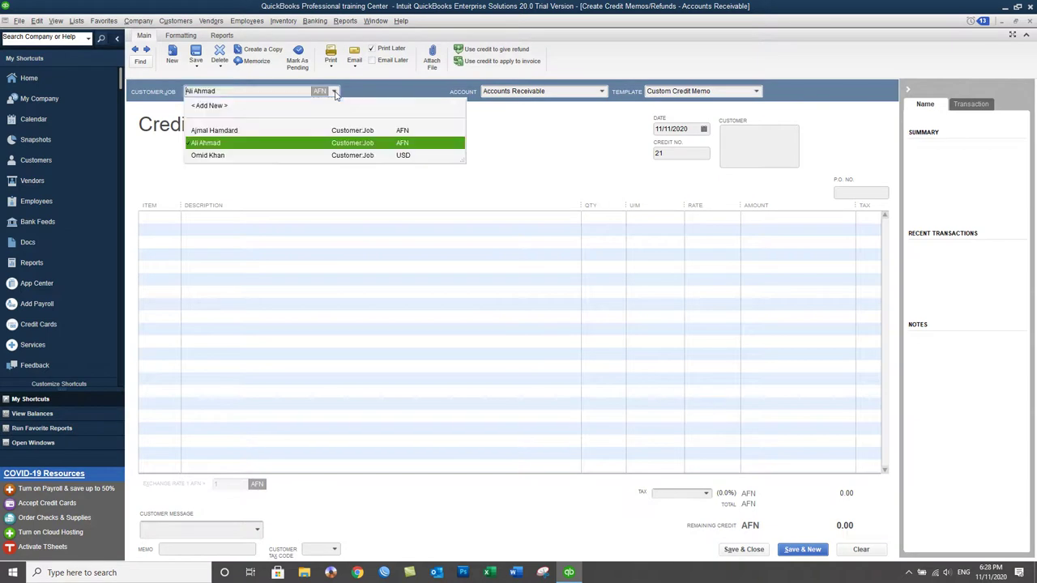
click(260, 143)
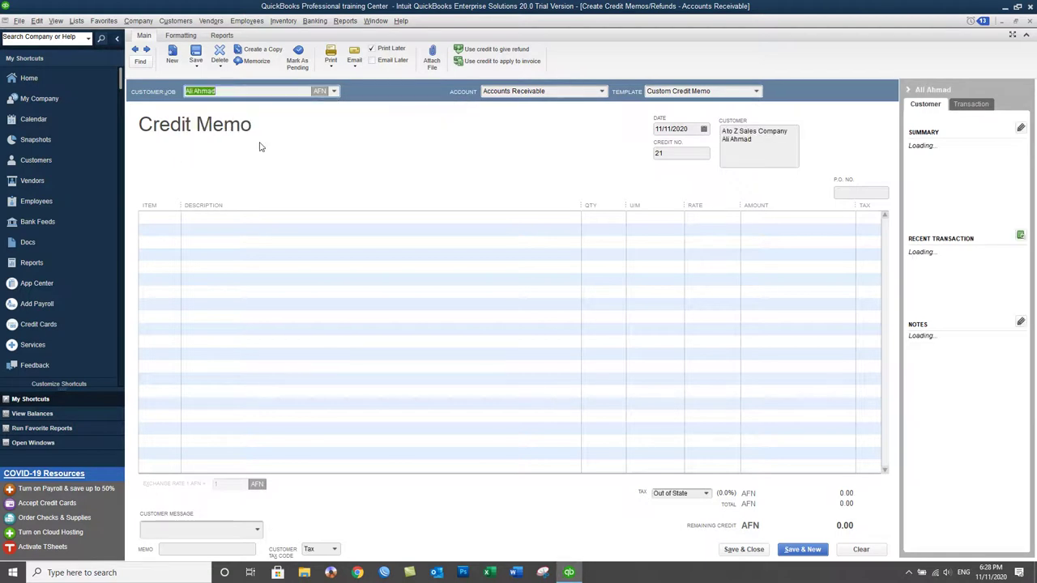
Add 1 unit of the 42" Sony LCD to the credit memo and save it, ignoring all flagged spelling.
click(165, 216)
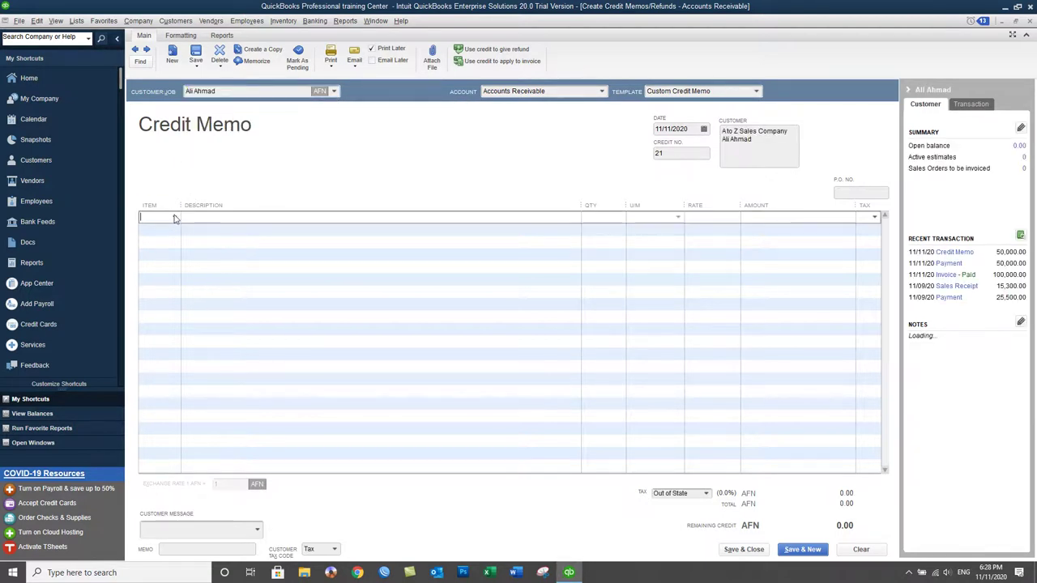
click(175, 217)
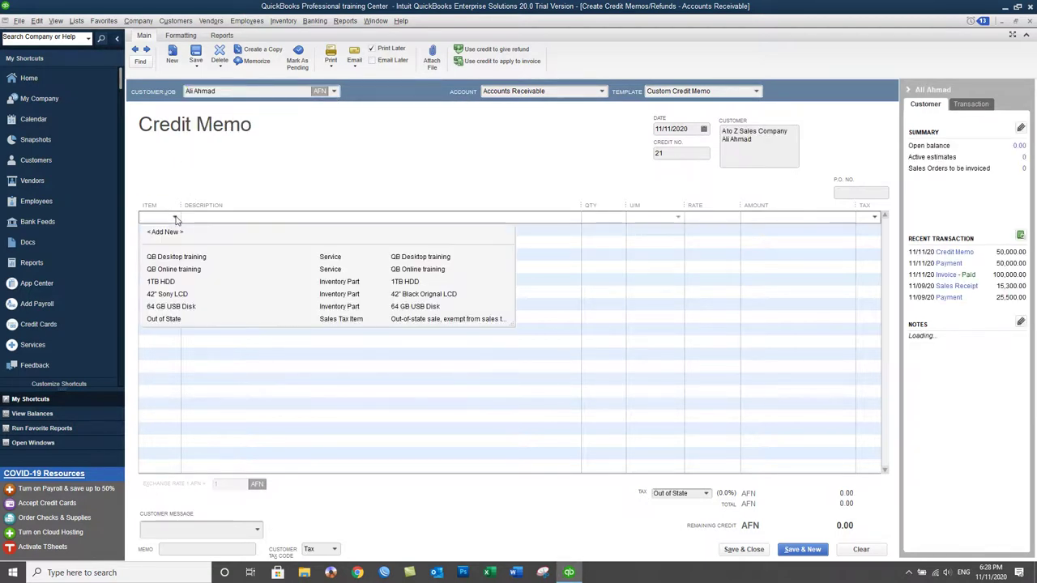
click(166, 295)
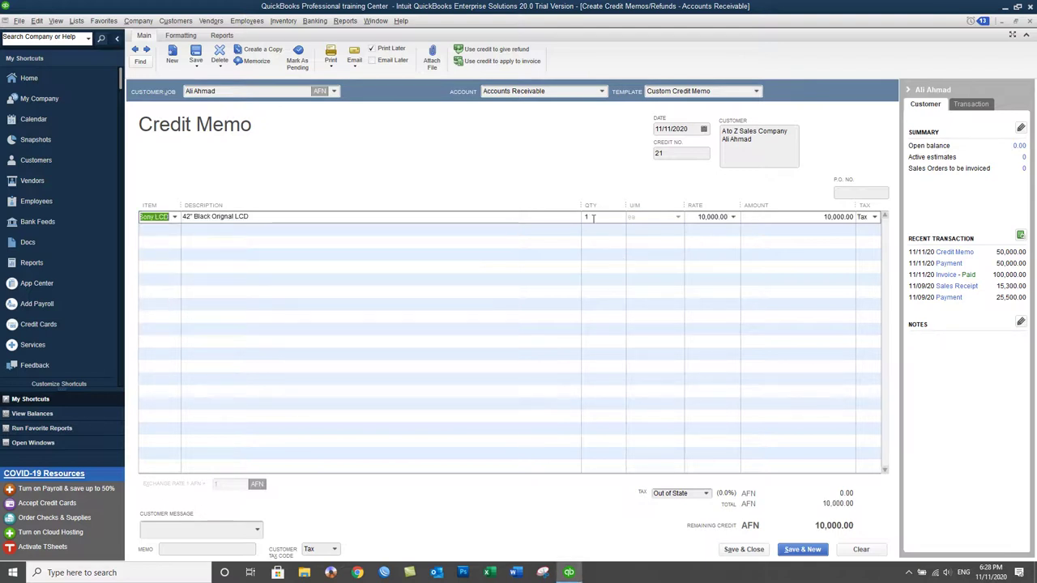
click(683, 154)
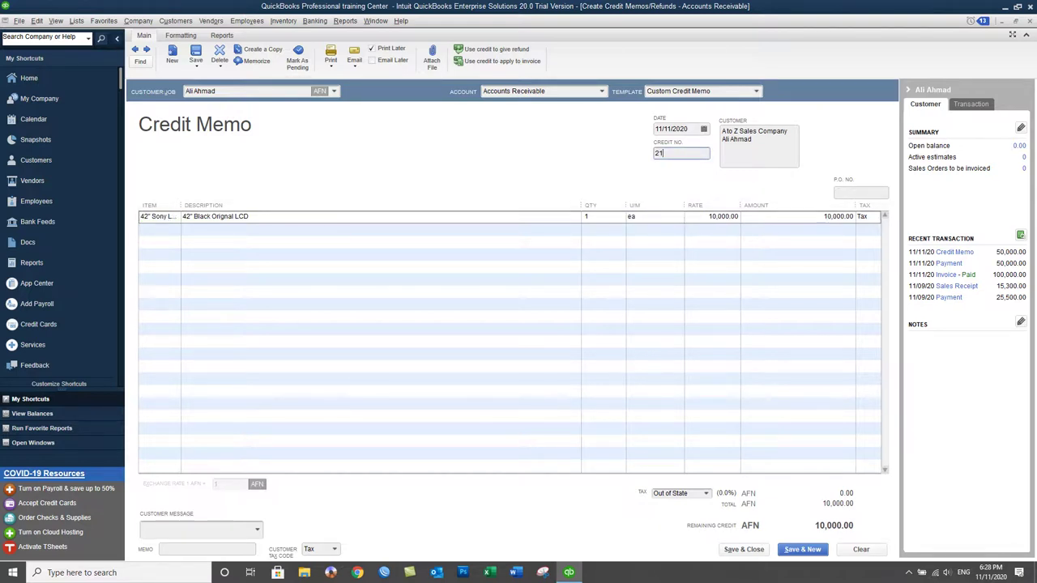
click(753, 551)
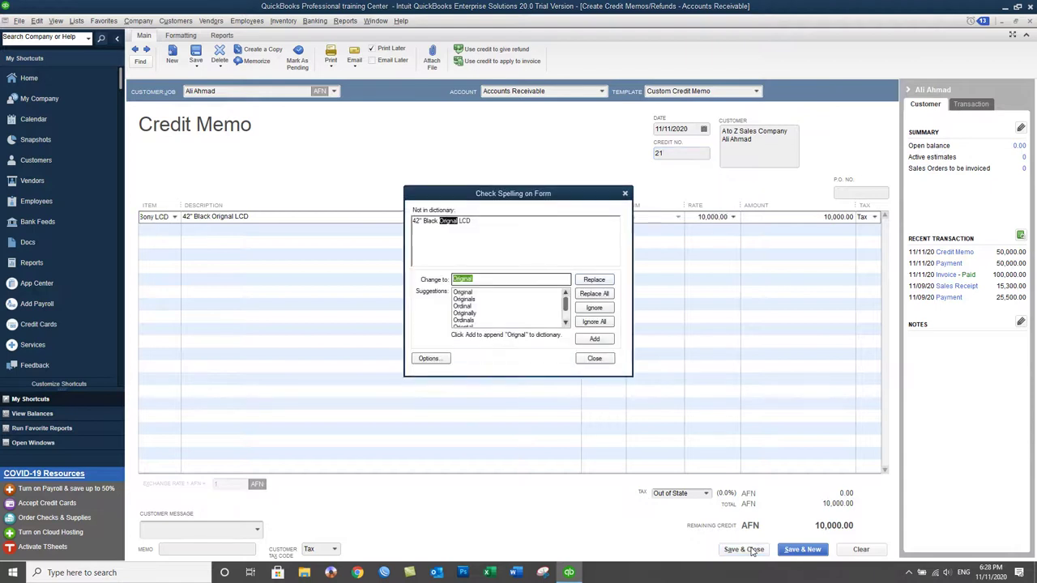
click(593, 322)
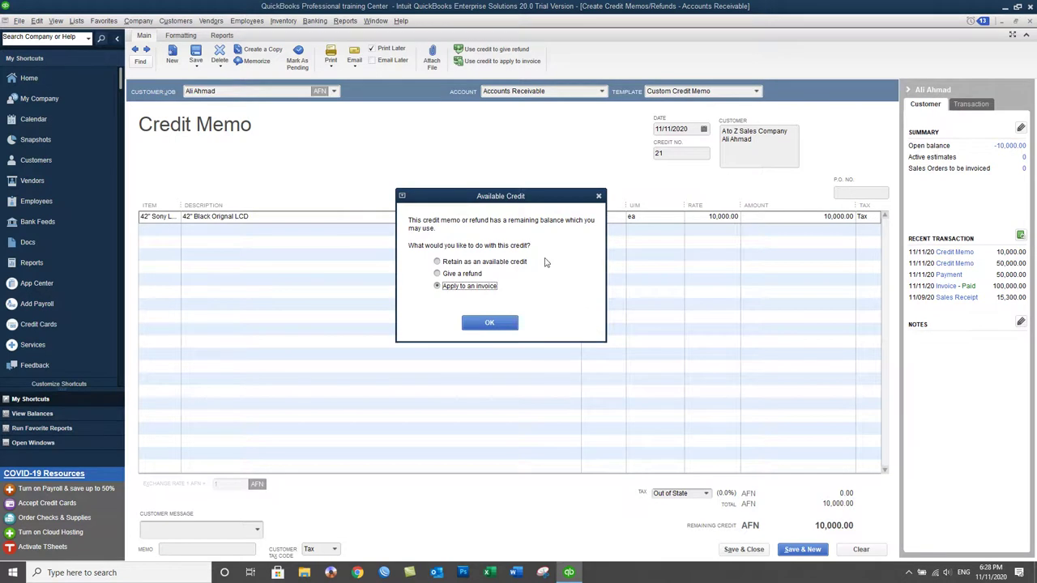
Choose to give a refund for the available credit and issue 10,000.00 AFN in cash from the AFN cash account.
drag(486, 191, 436, 144)
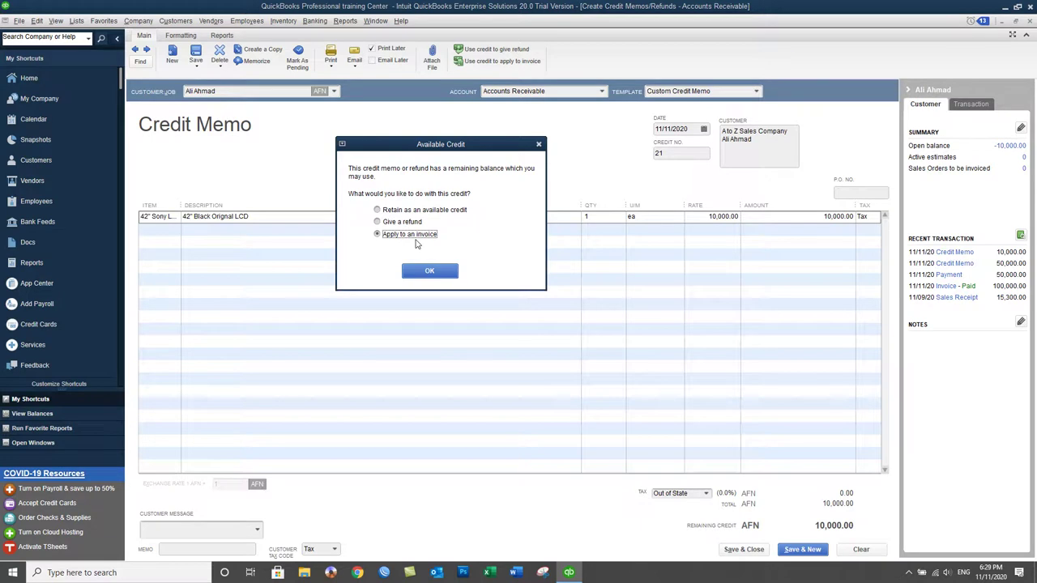
click(408, 223)
click(429, 276)
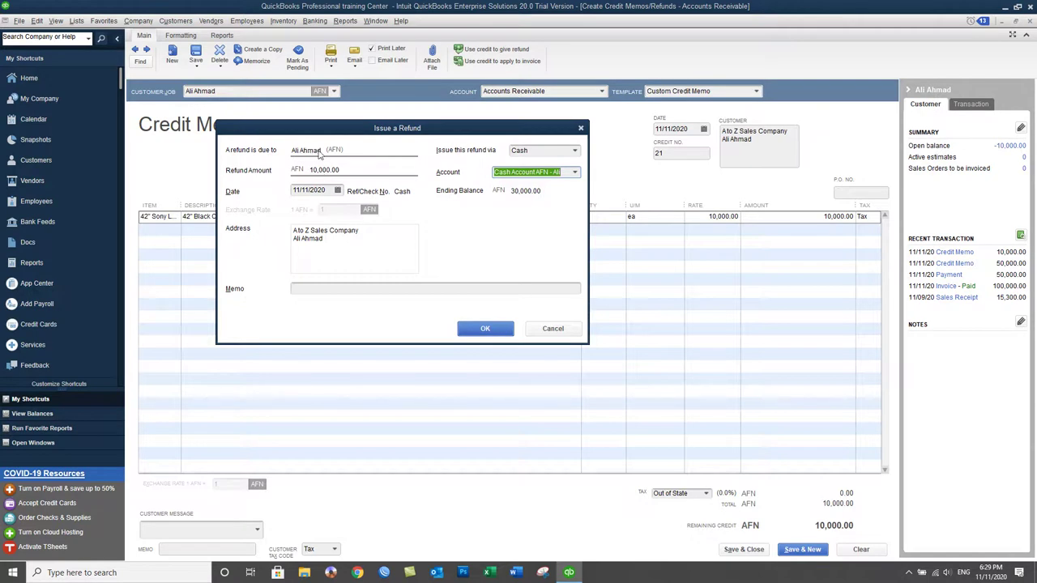
click(575, 152)
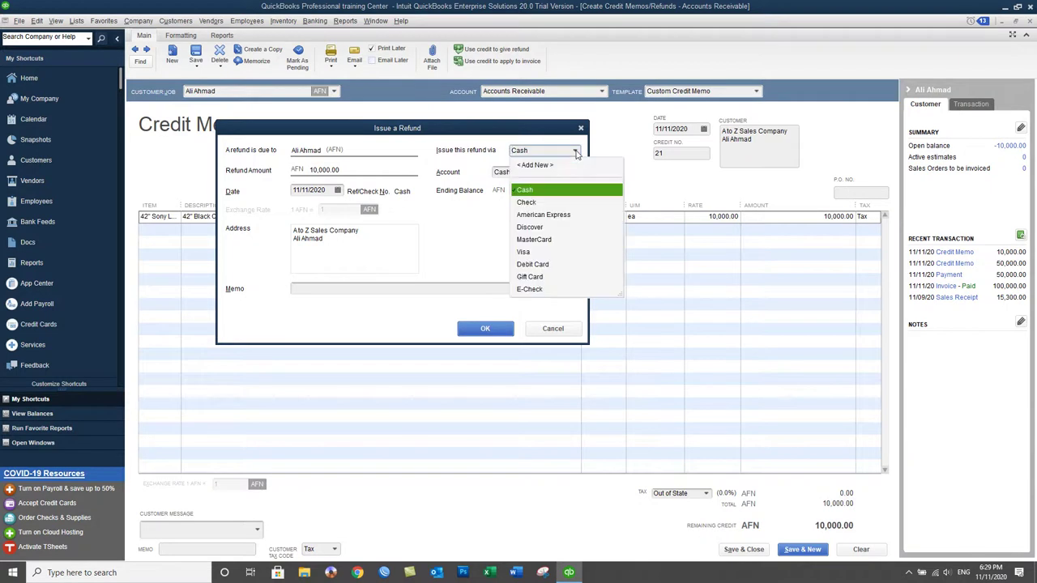
click(575, 152)
click(576, 173)
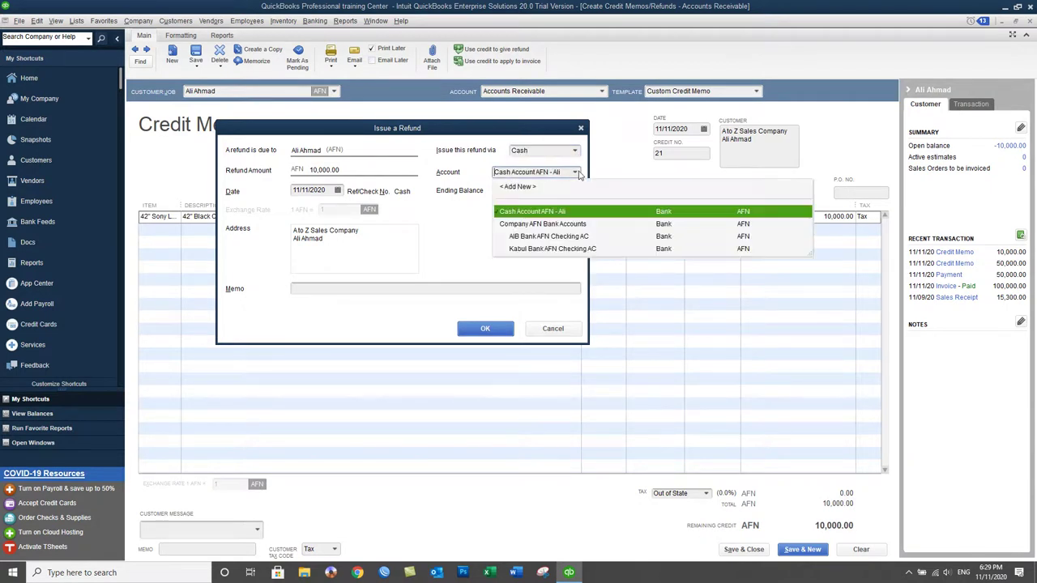
click(575, 173)
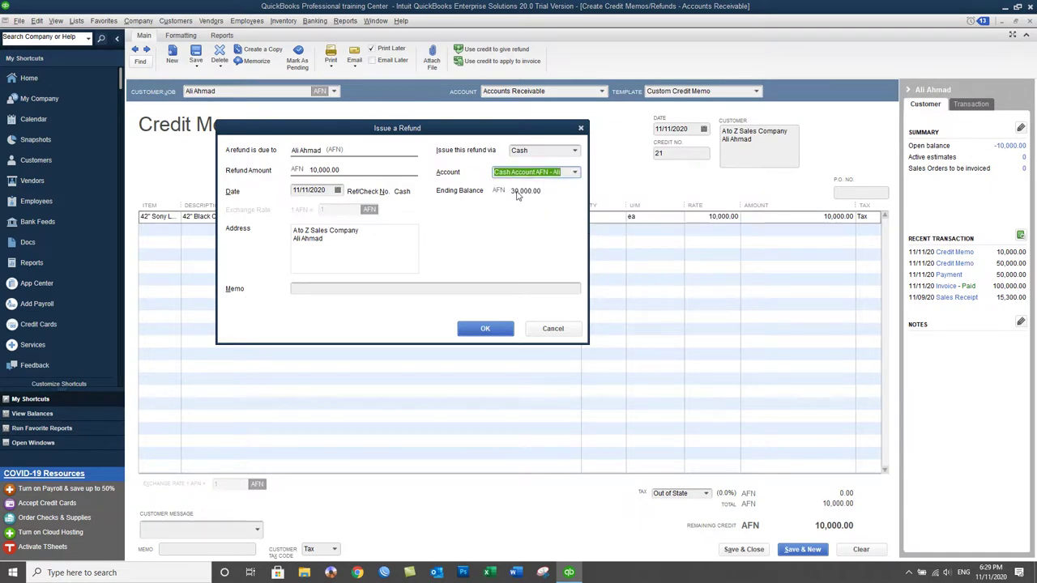
click(566, 172)
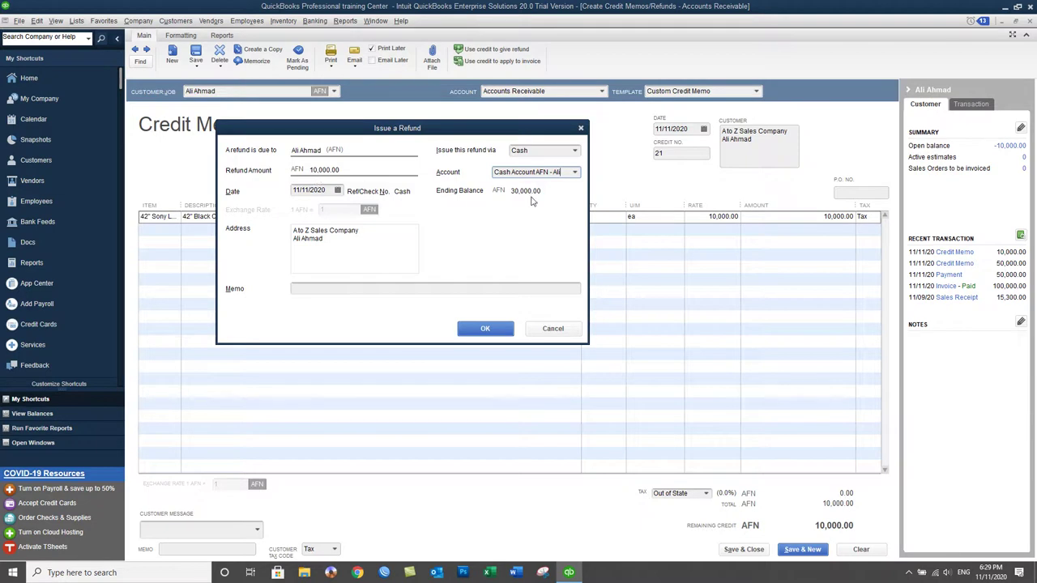
click(354, 287)
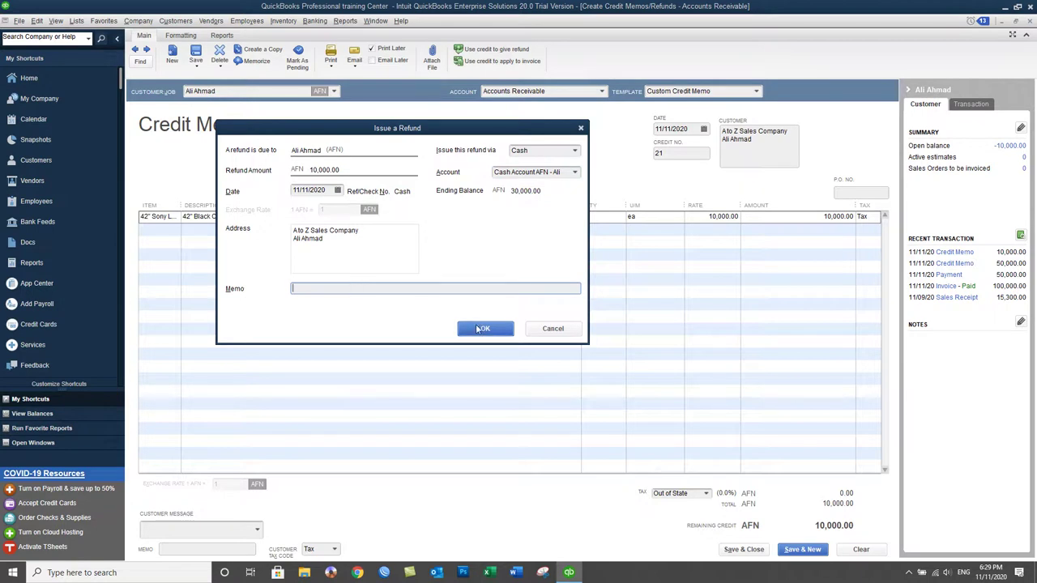
click(484, 328)
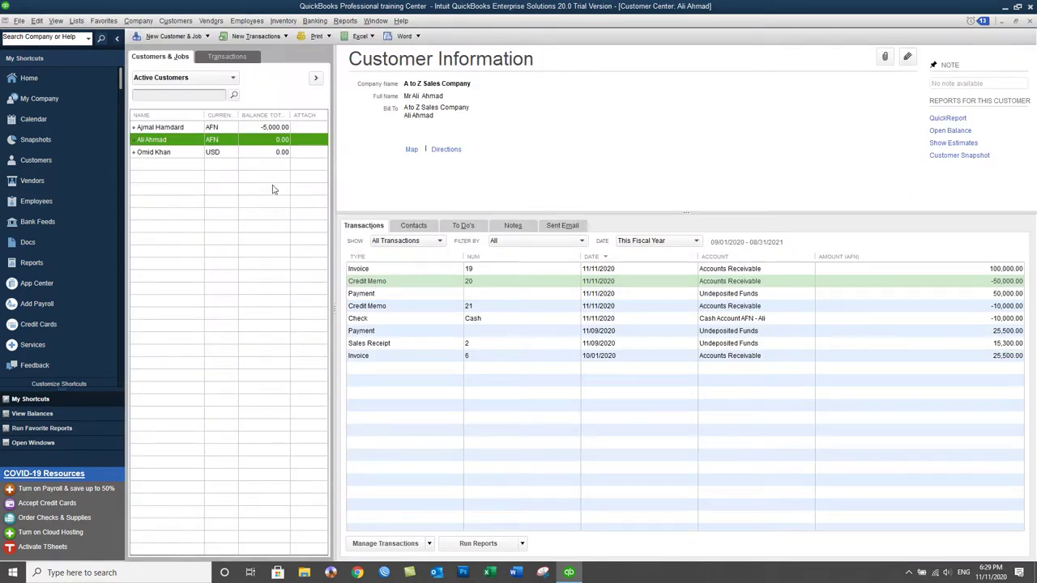
Examine the 10,000.00 credit memo in the customer's transactions and the AFN cash account's balance in the Chart of Accounts.
click(397, 307)
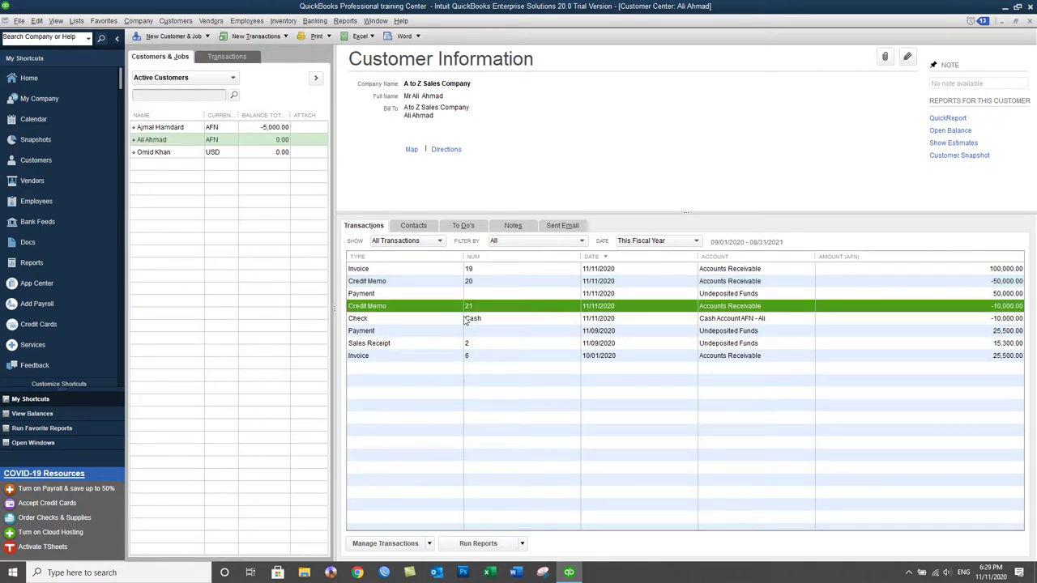
click(78, 22)
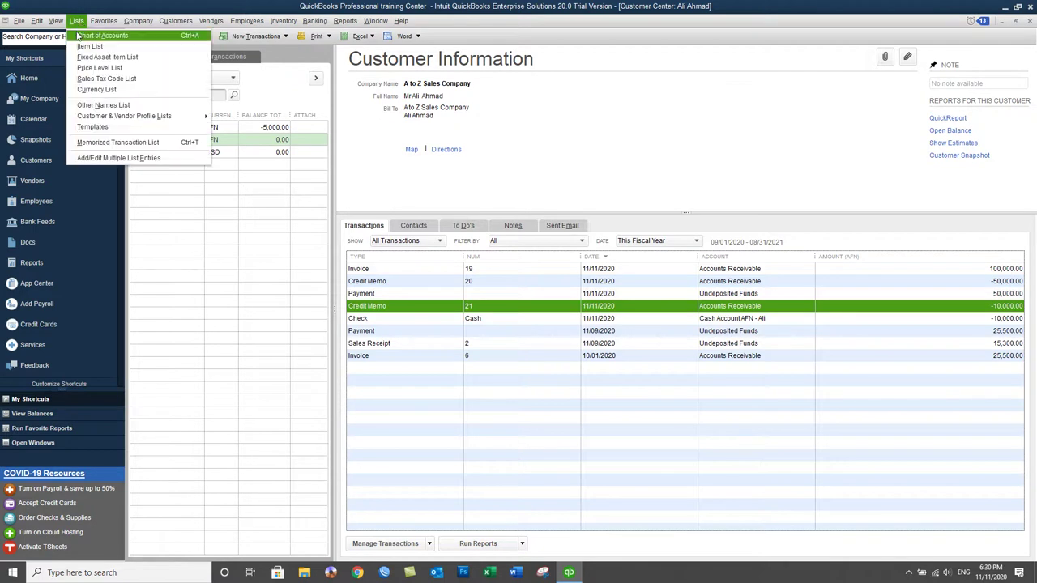
click(93, 36)
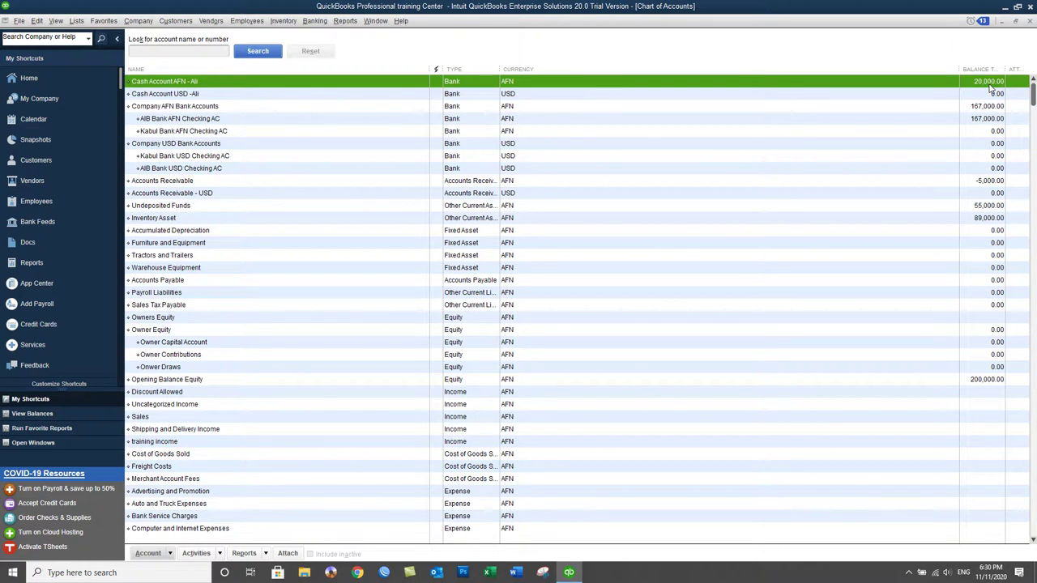
click(1029, 22)
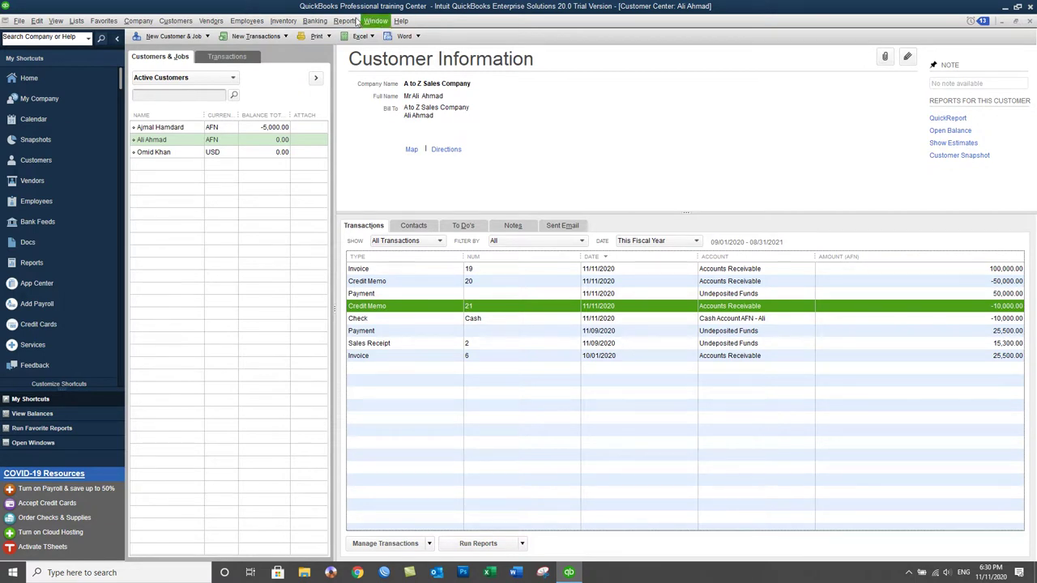
Recheck the 42" Sony LCD stock in the Physical Inventory Worksheet following the refund, and close the report.
click(293, 24)
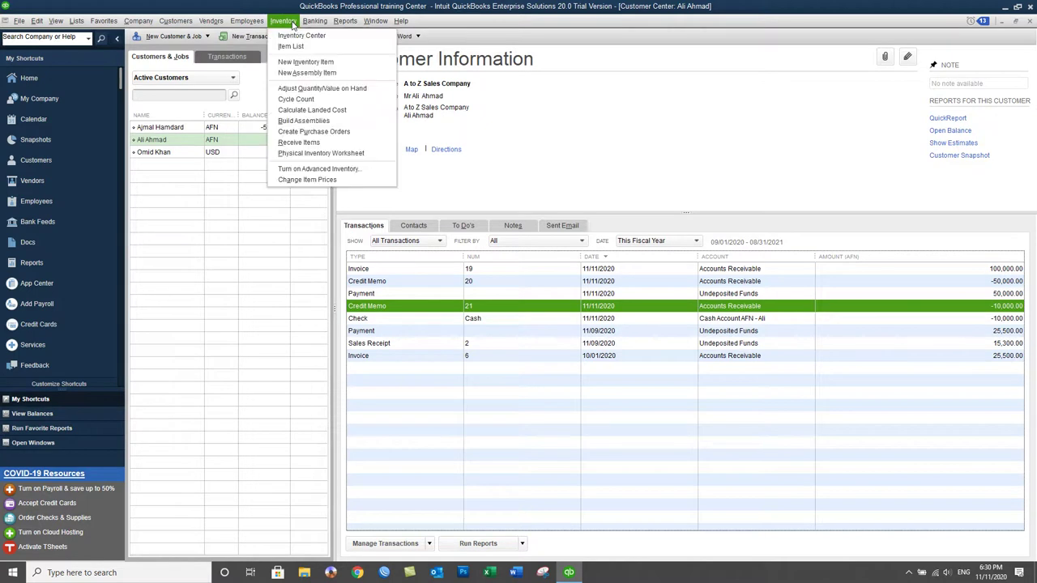
click(315, 154)
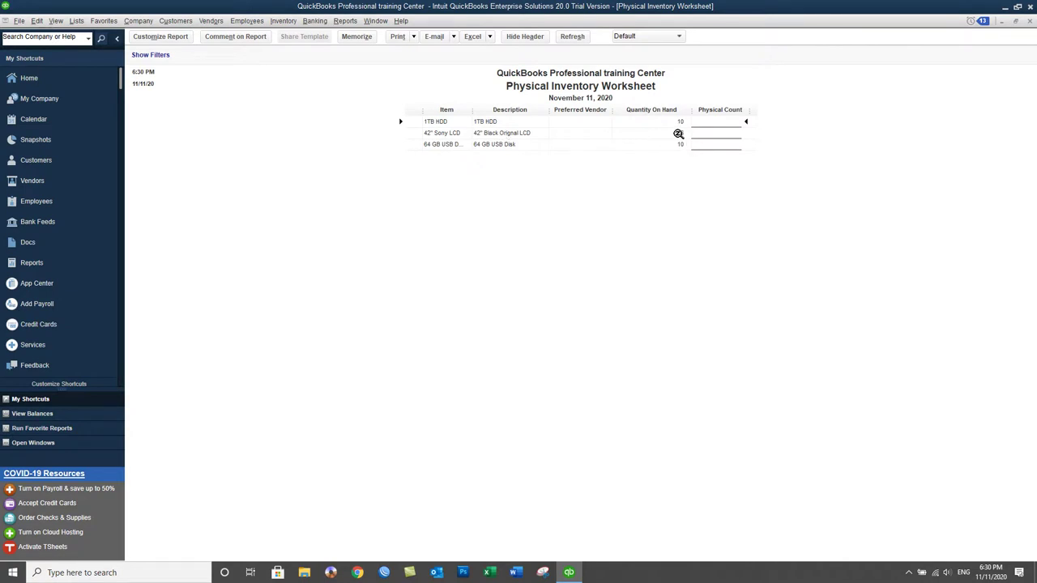
click(1029, 21)
Open the Trial Balance report.
click(344, 21)
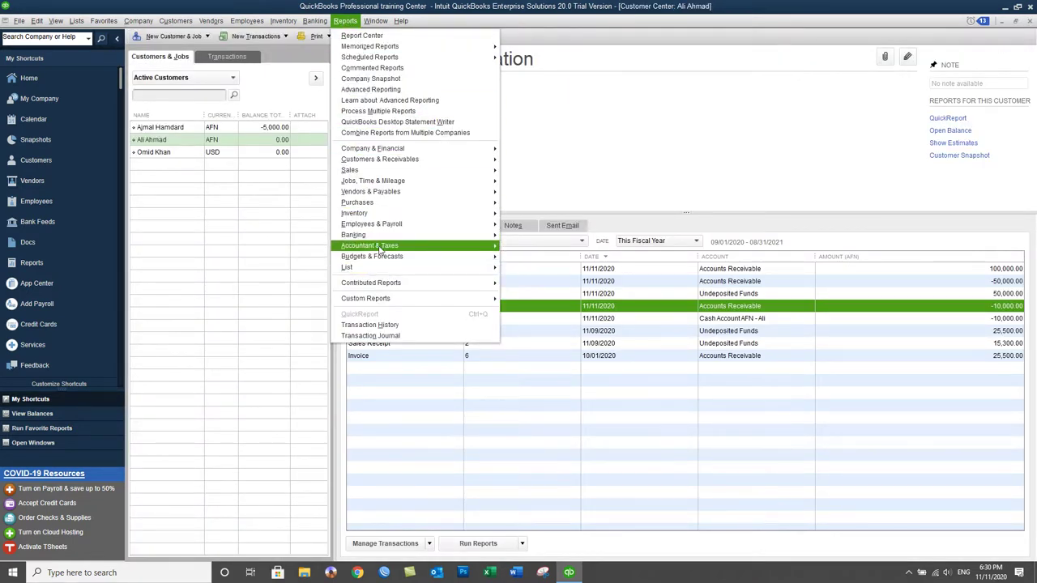
mouse_move(380, 246)
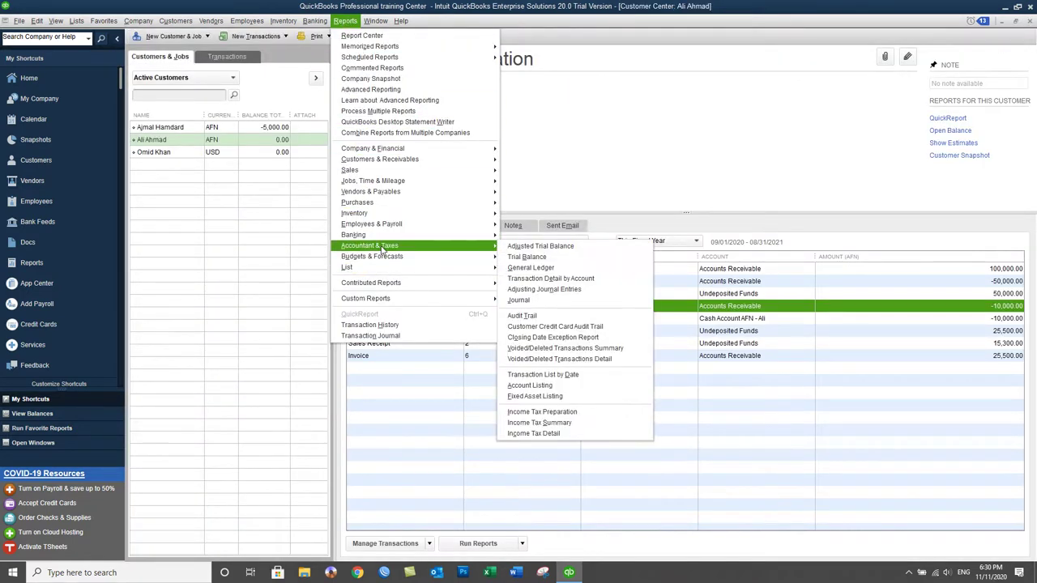
click(542, 257)
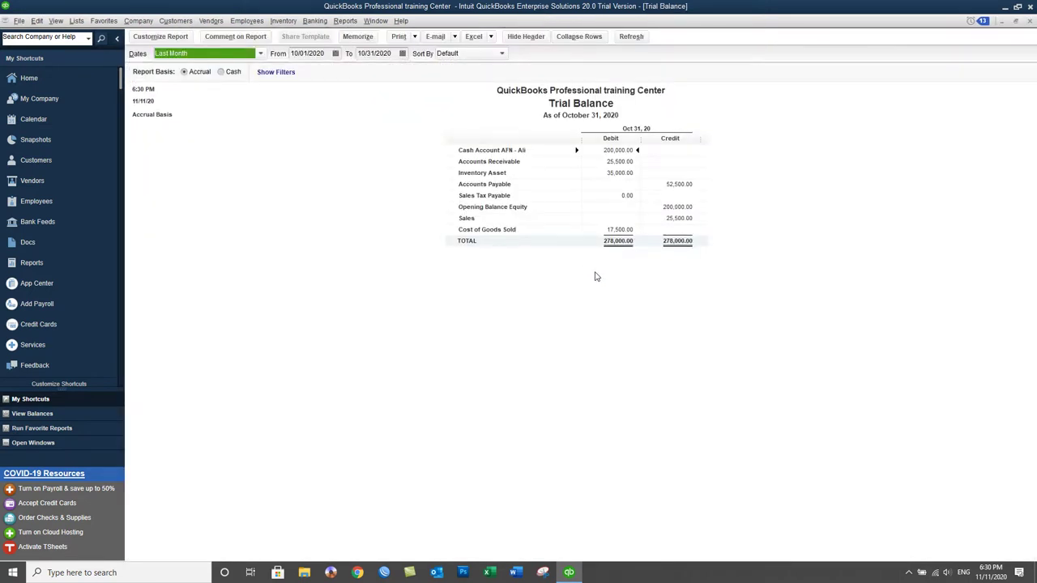
Show the Trial Balance for all dates, review the AFN cash account's transactions, and close both reports.
text(a)
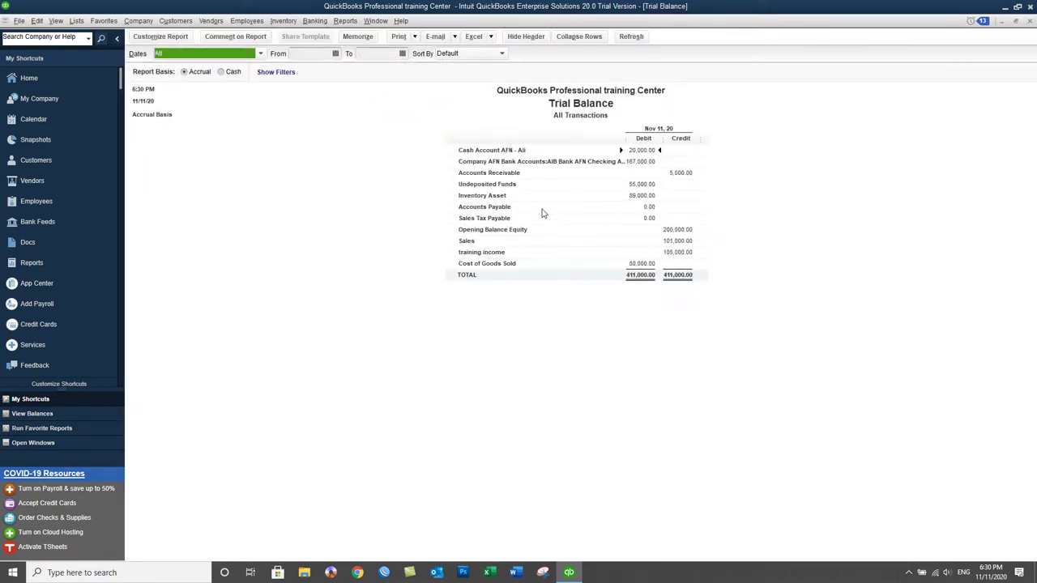
double_click(641, 151)
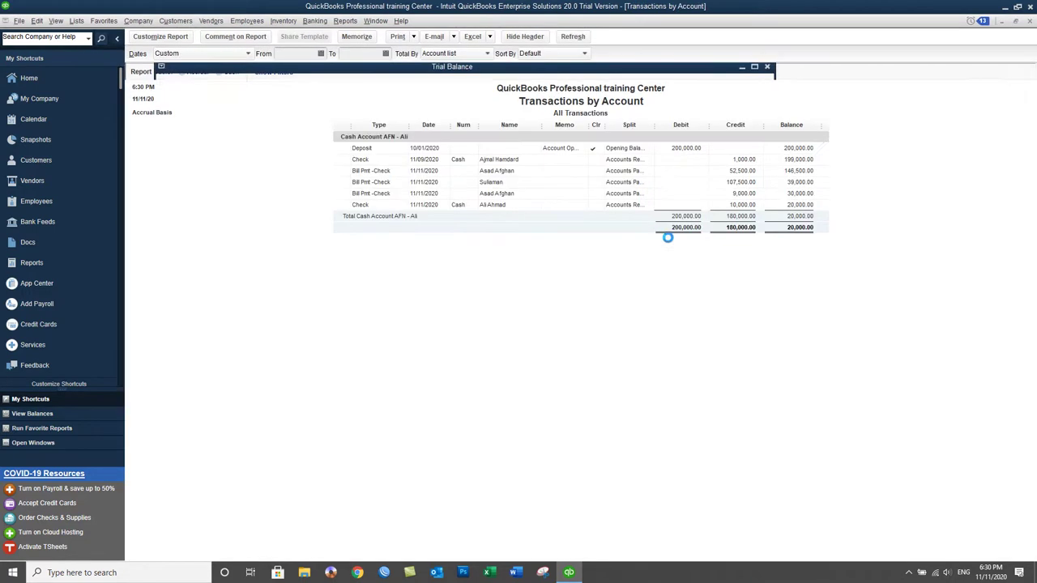
drag(654, 127, 669, 132)
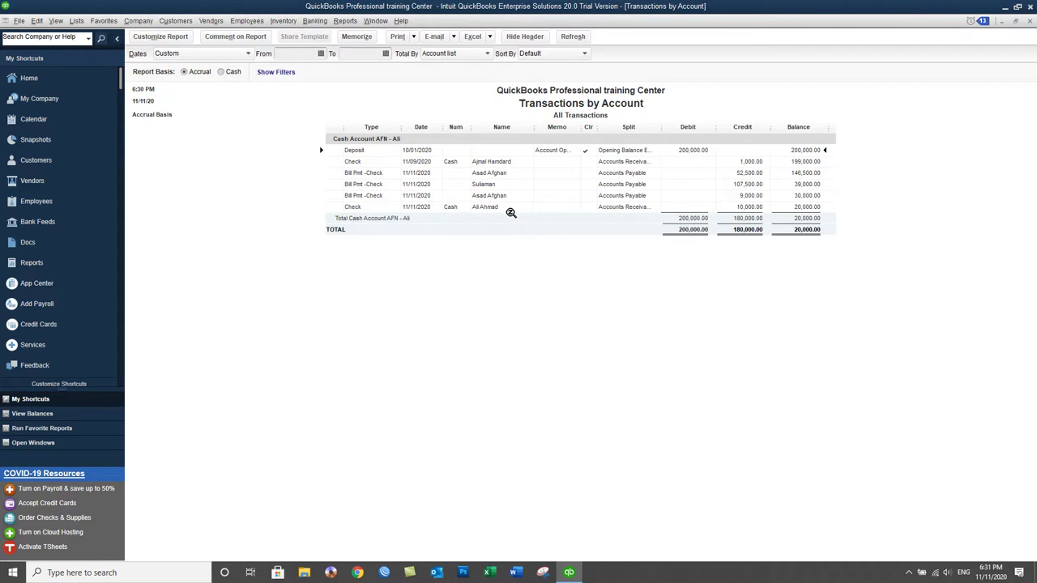
click(1029, 22)
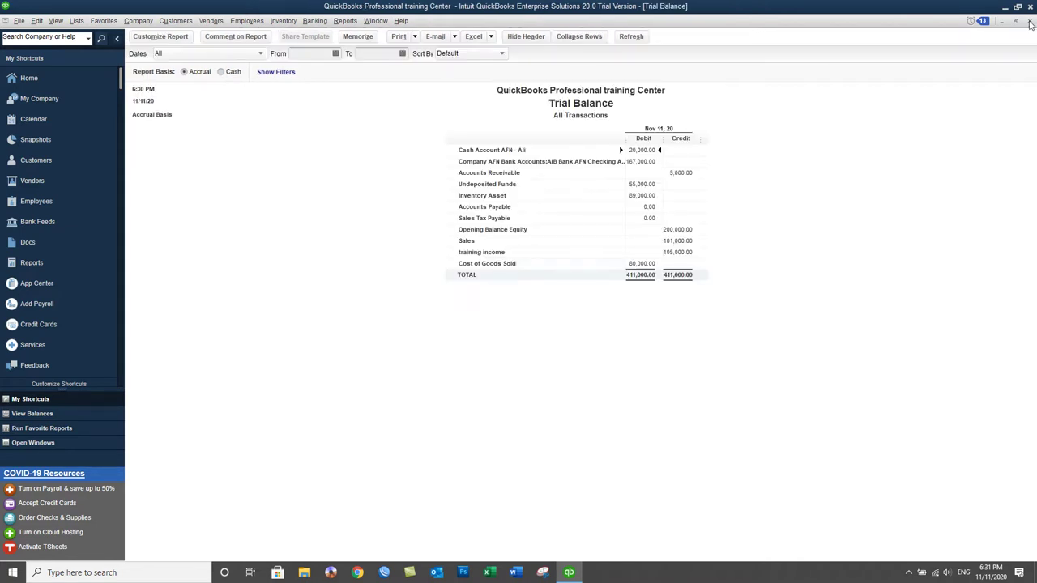
click(1030, 22)
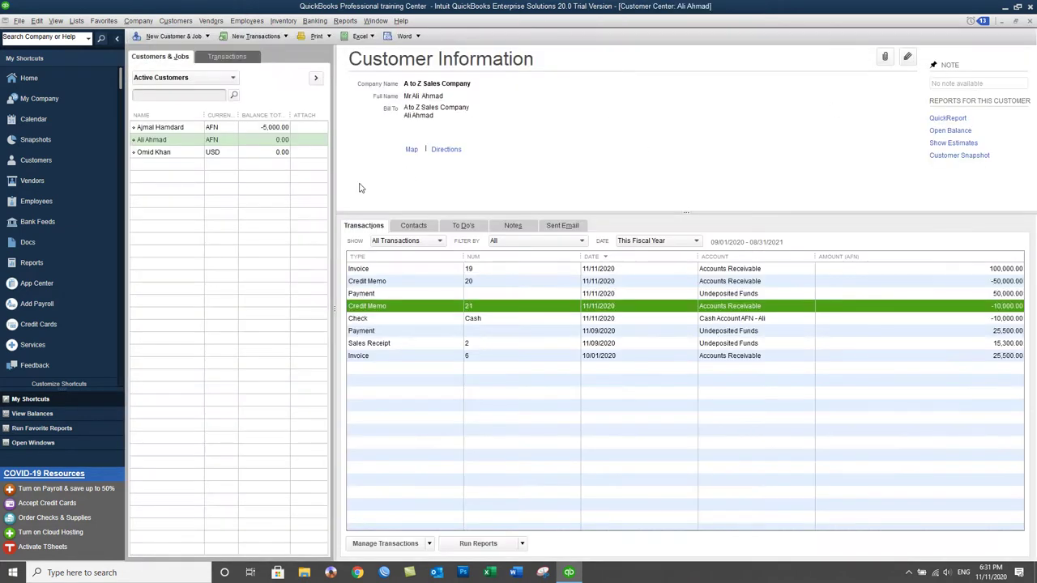
Create a credit memo for the A to Z Sales Company customer returning 2 of the 42" Sony LCD at 10,000.00 each.
click(273, 142)
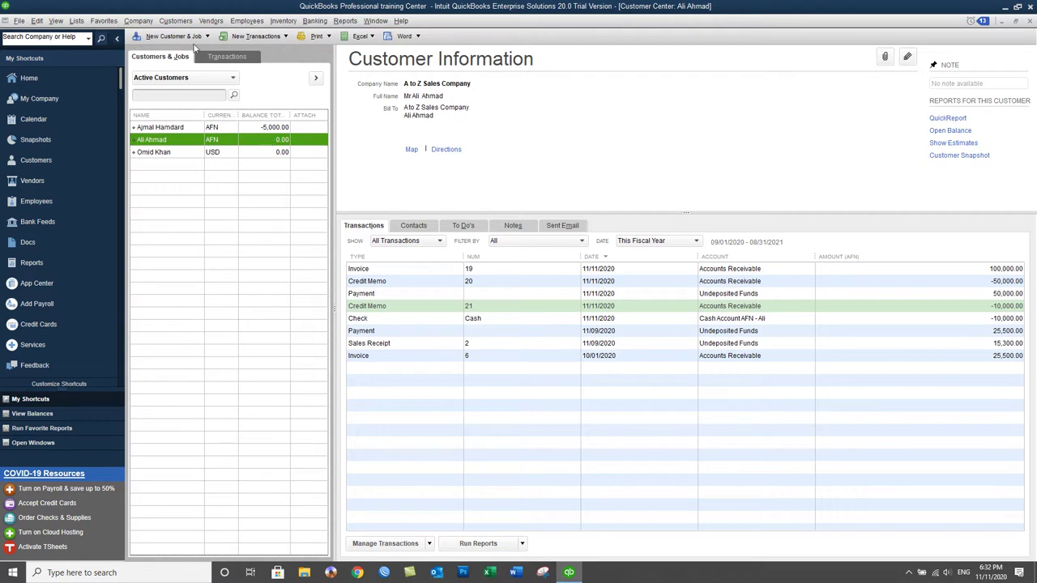
click(174, 23)
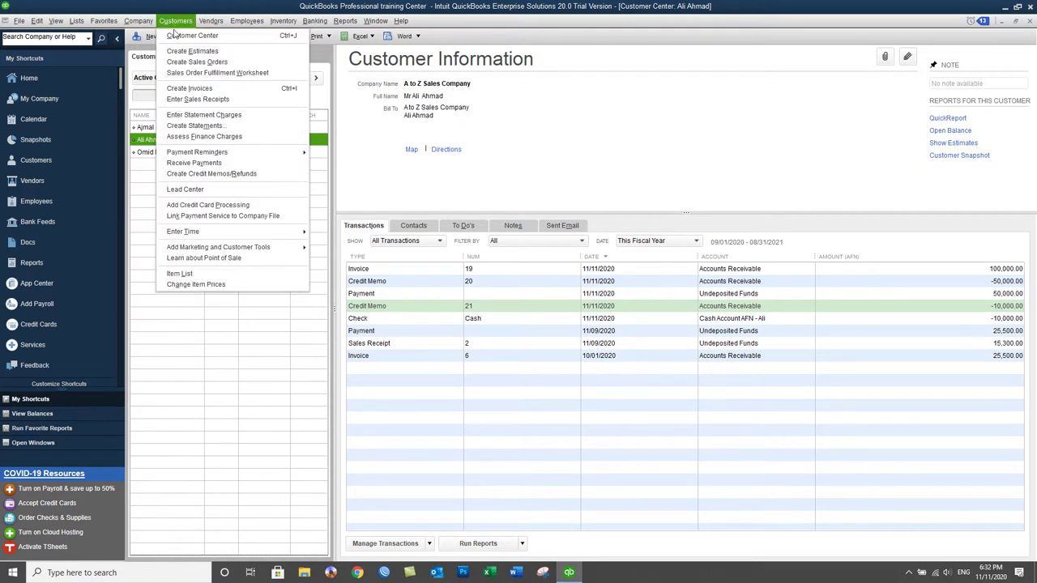
click(217, 174)
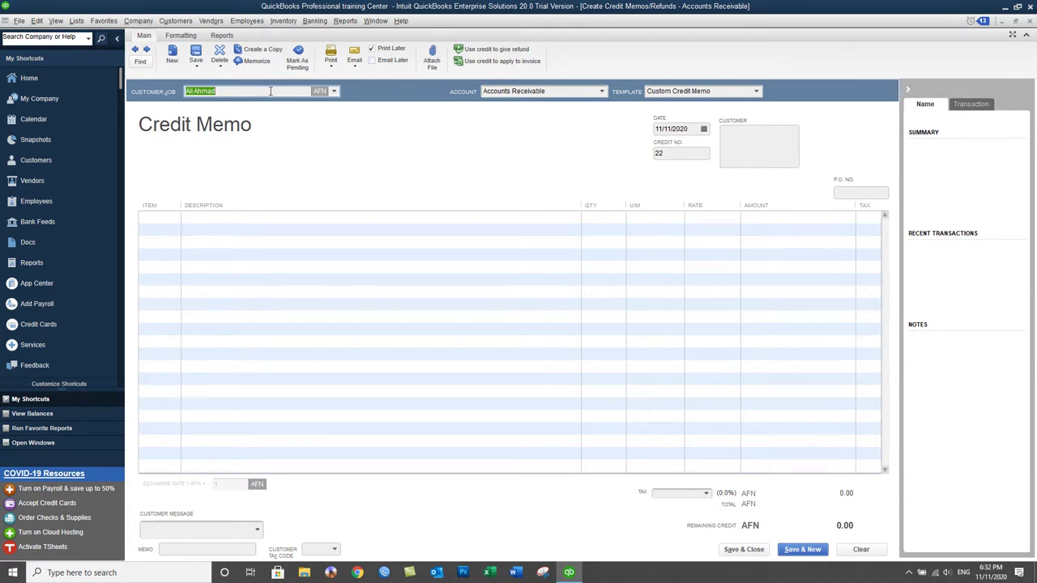
click(173, 217)
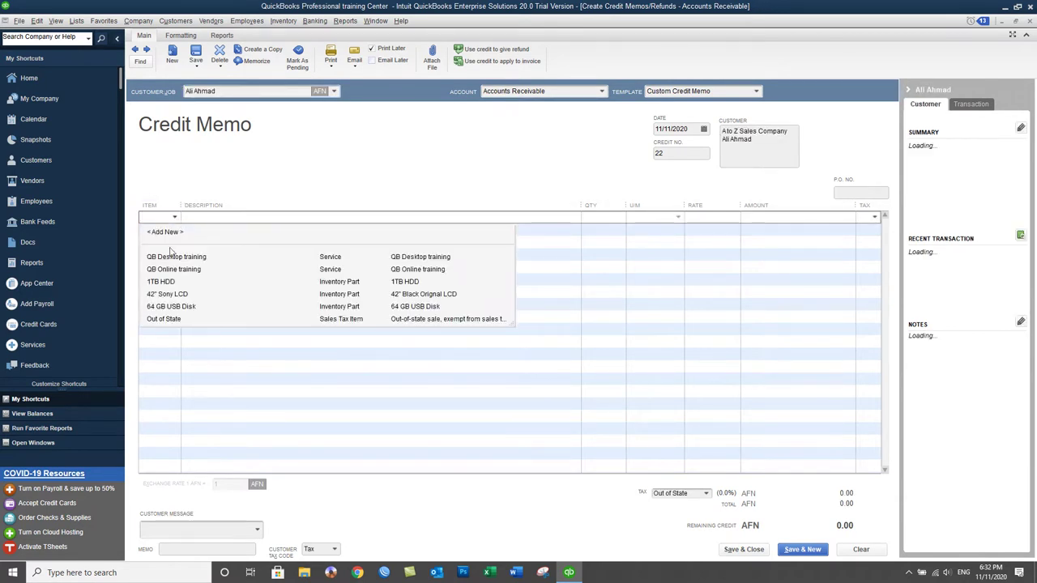
click(173, 296)
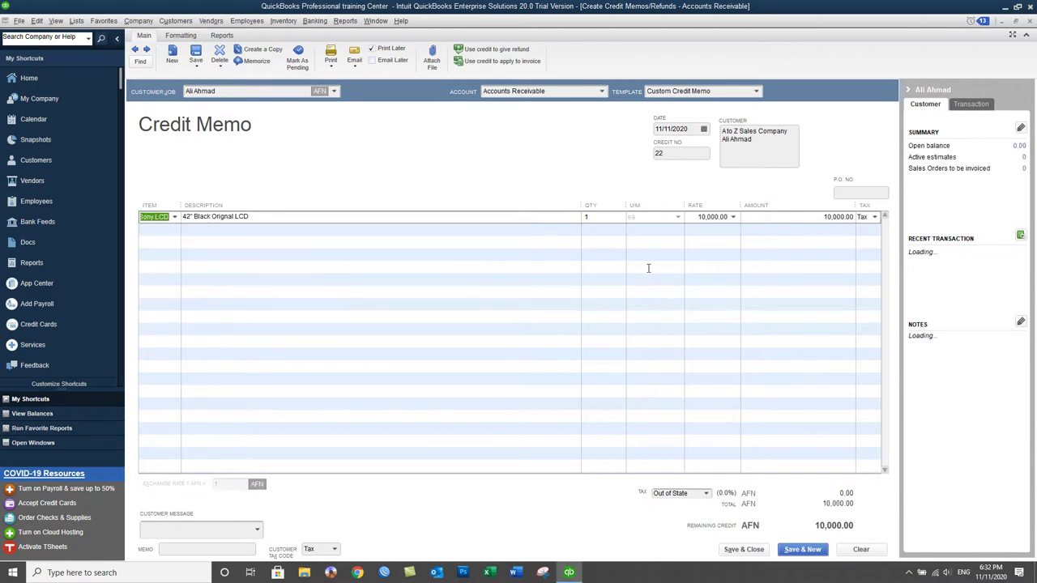
click(598, 216)
key(BackSpace)
text(2)
key(Tab)
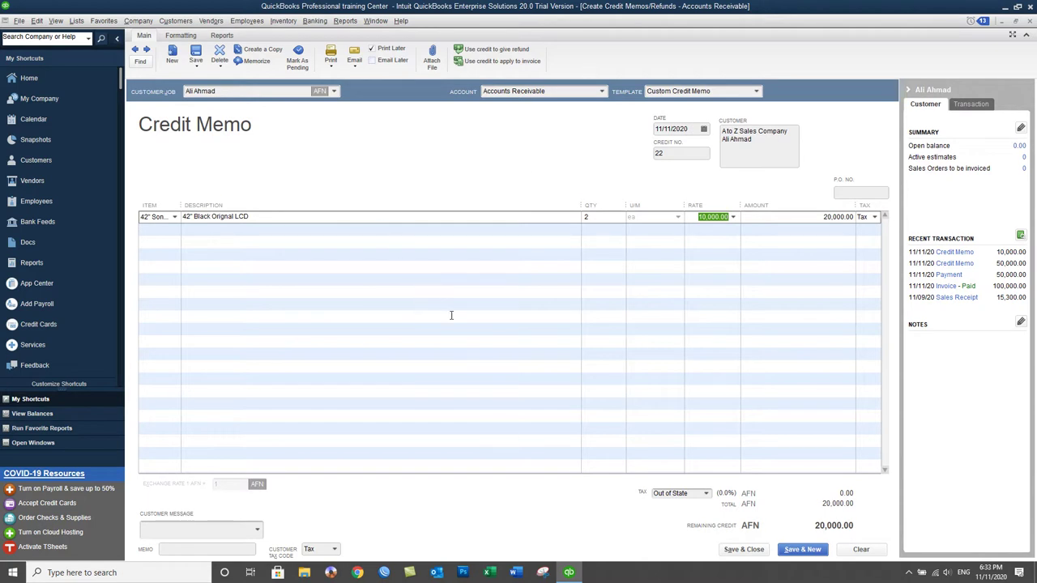
Save and close the credit memo, dismissing the spelling check and retaining the amount as an available credit.
click(738, 550)
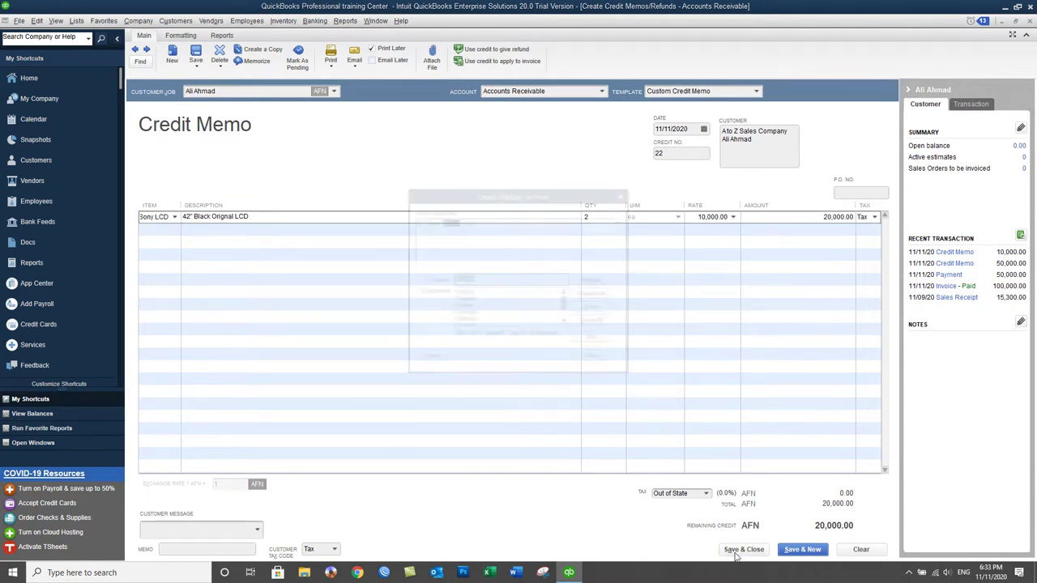
click(600, 323)
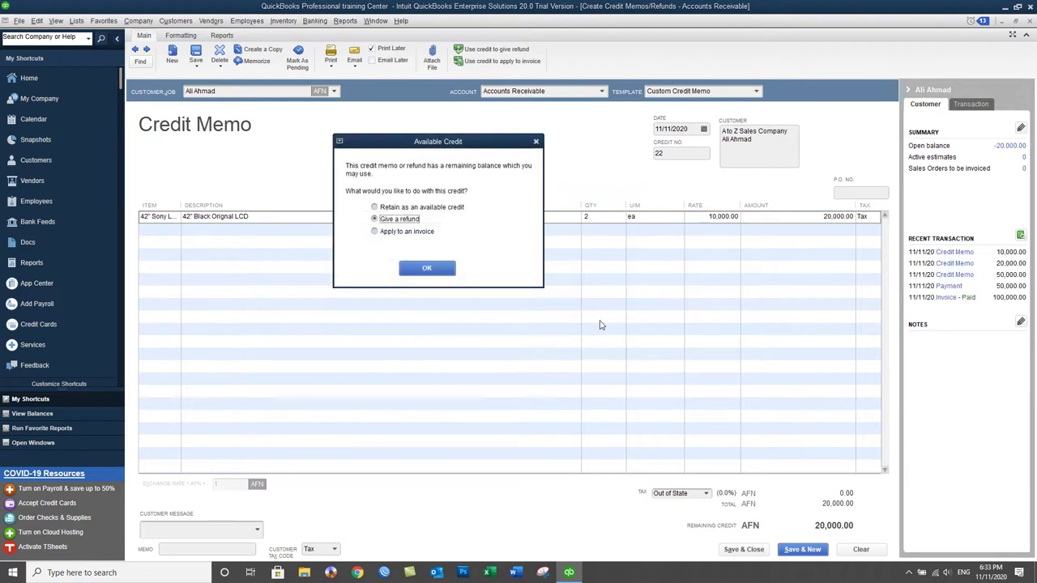
drag(469, 146, 494, 137)
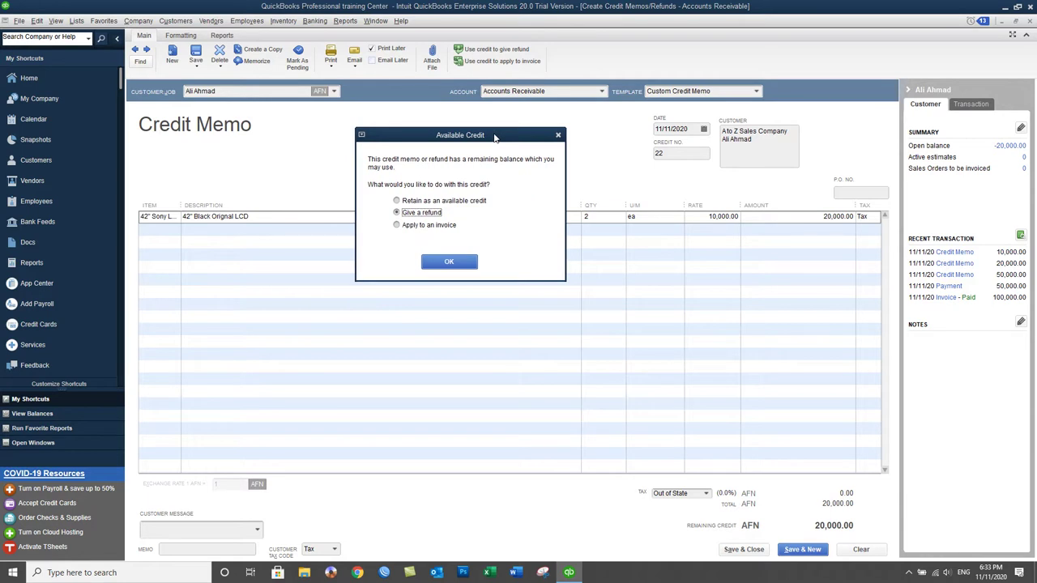
click(413, 228)
click(406, 214)
click(411, 204)
click(455, 262)
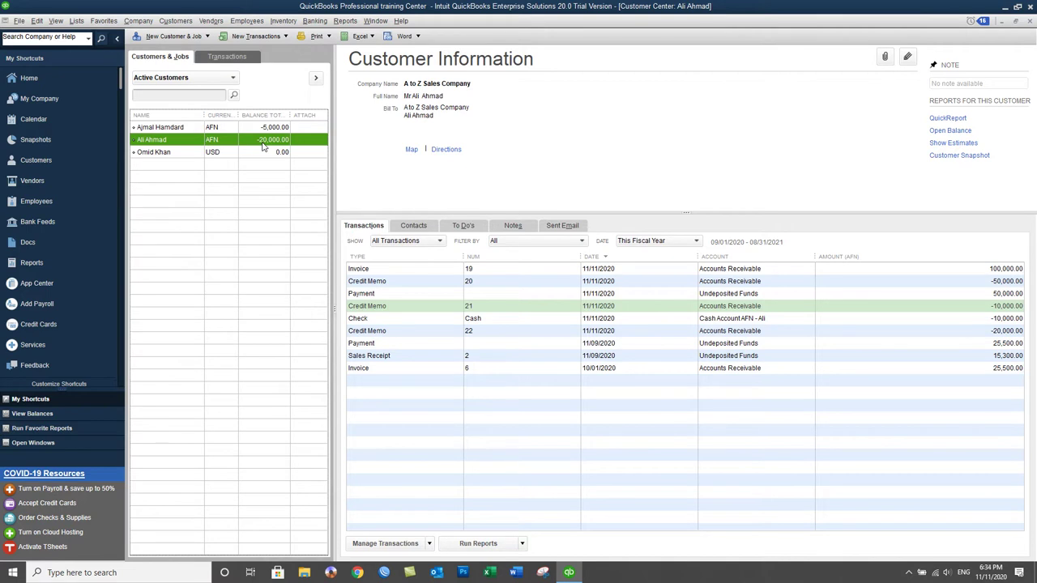
Examine the new credit memo in the customer's transactions and the 42" Sony LCD's quantity history from the Physical Inventory Worksheet, closing both reports.
click(389, 335)
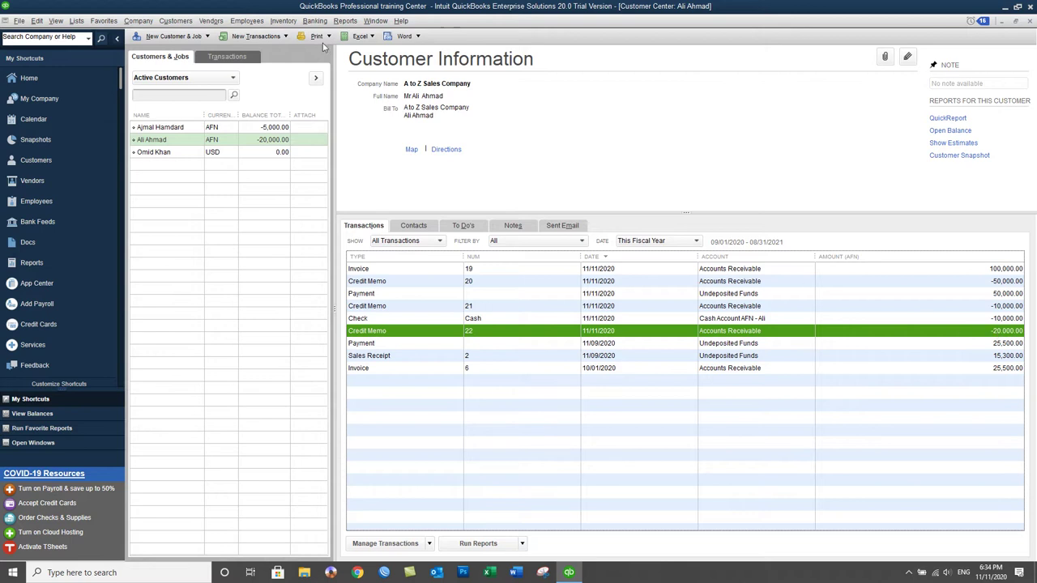
click(286, 22)
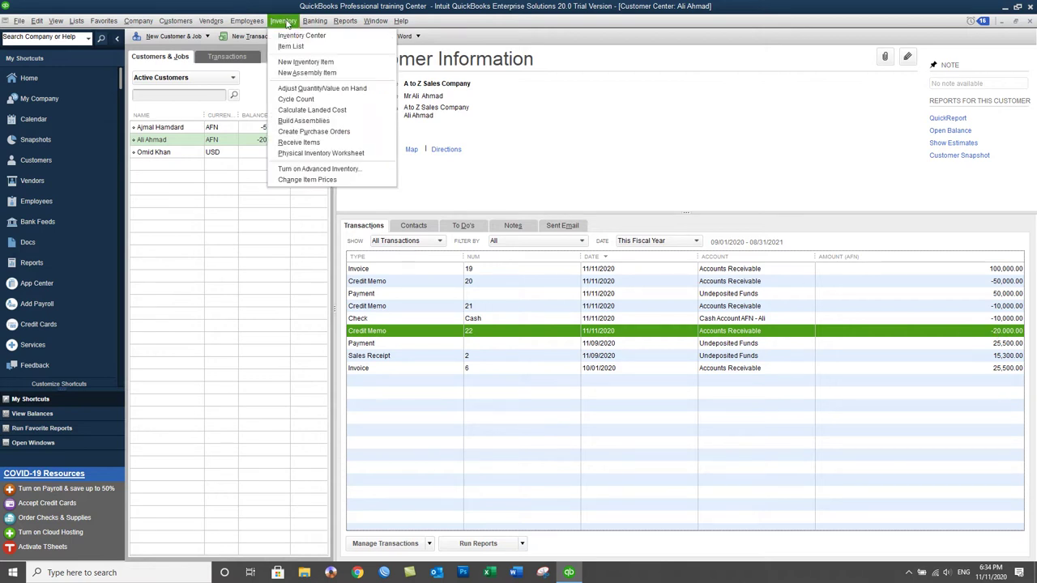
click(337, 156)
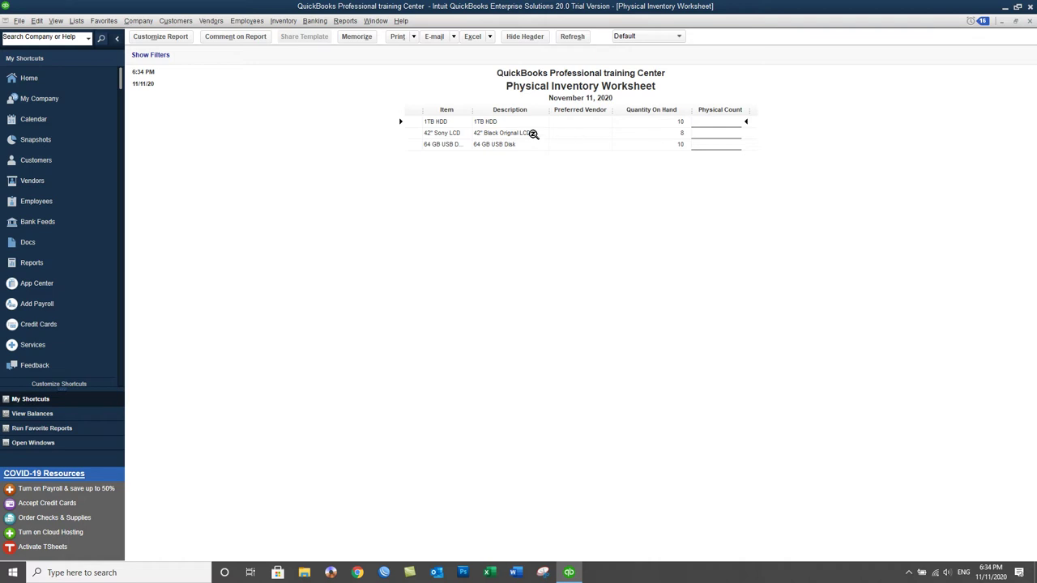
double_click(674, 135)
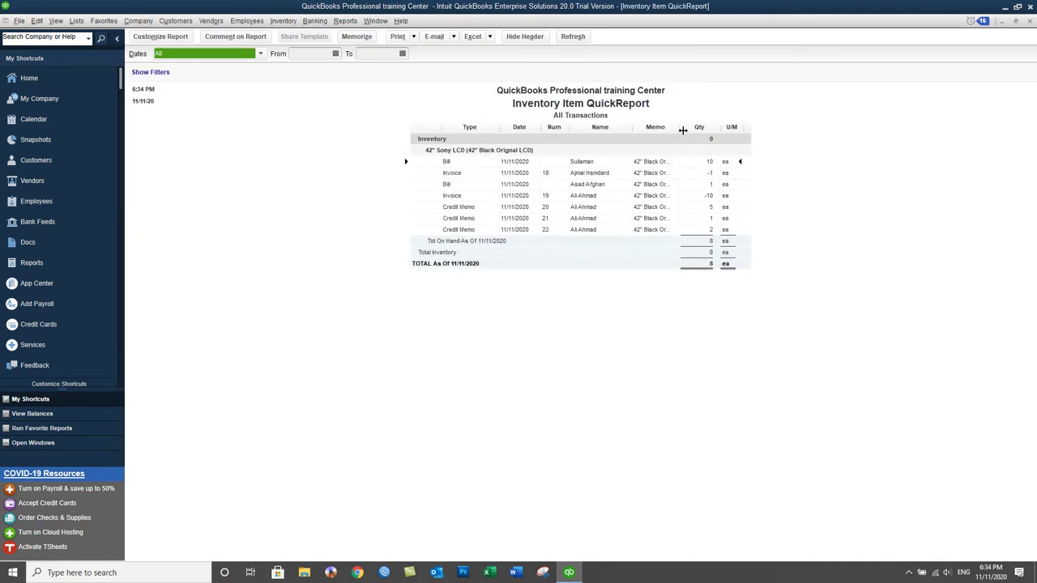
drag(680, 127, 755, 148)
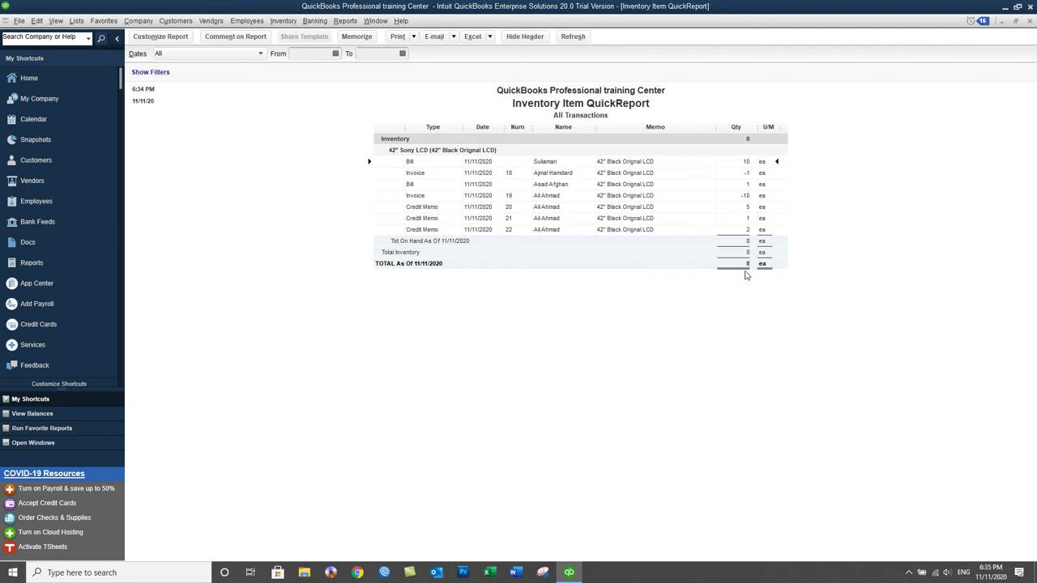
click(1029, 21)
click(1029, 22)
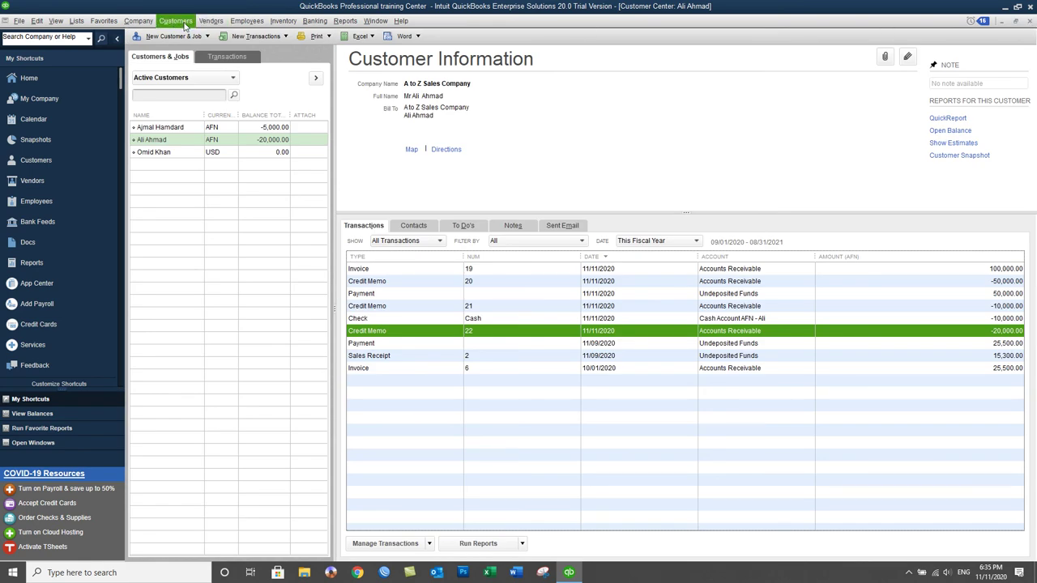
click(185, 25)
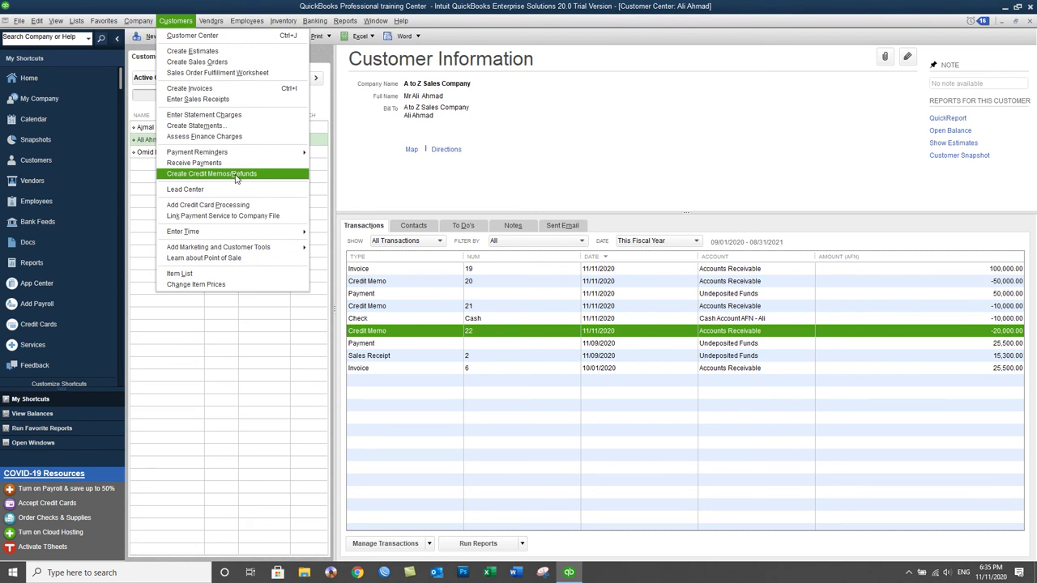
click(564, 172)
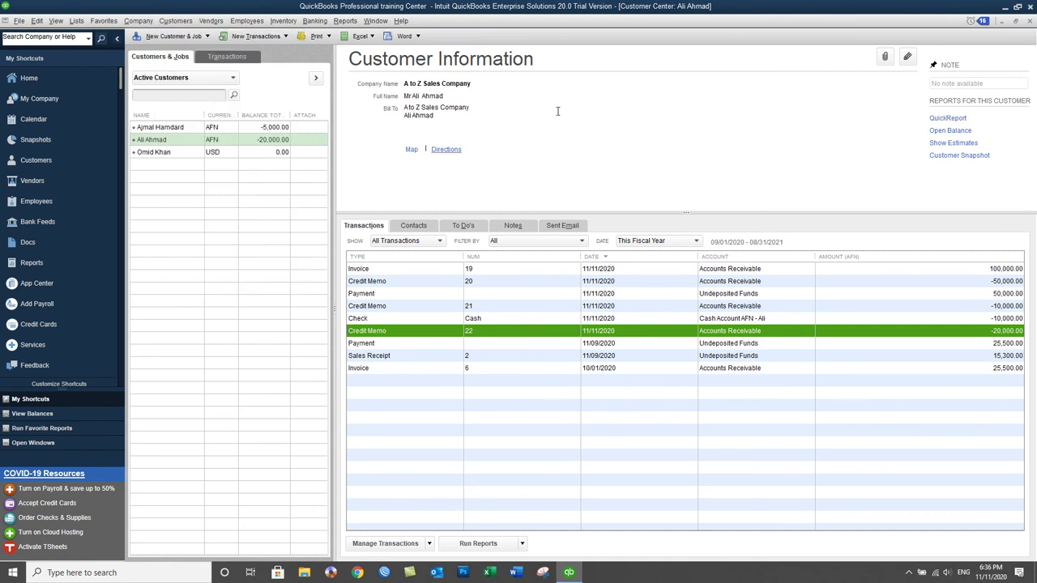